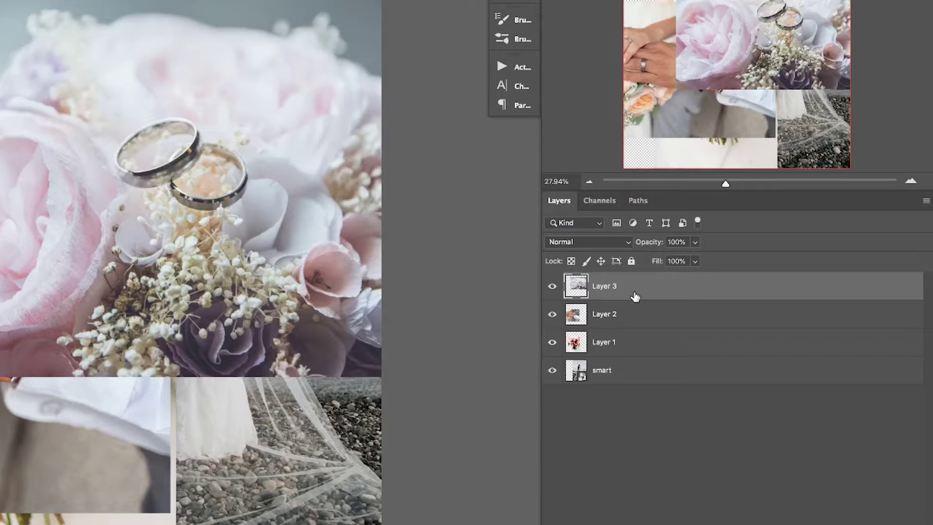
- Enlarge the bouquet photo on Layer 1 to fill the empty area beneath the hands photo
{"action": "right_click", "coordinate": [637, 289]}
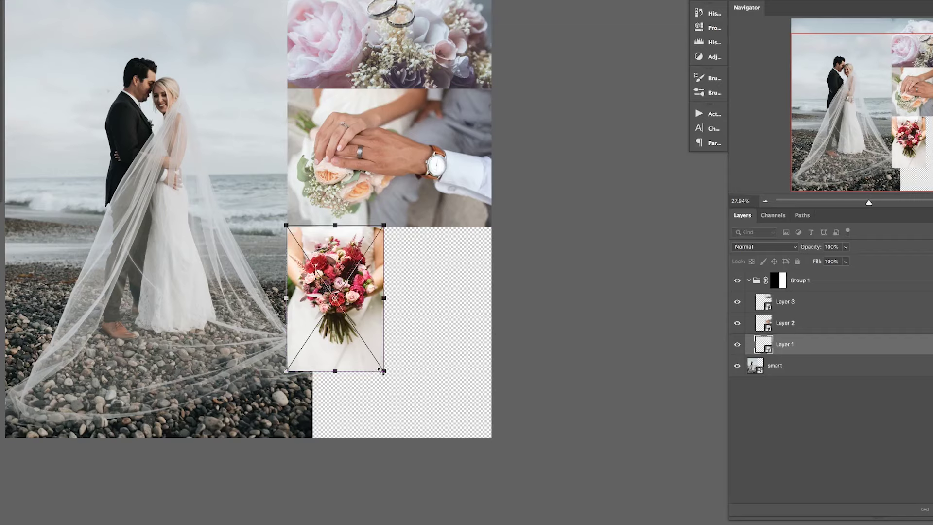
{"action": "left_click_drag", "start_coordinate": [383, 372], "coordinate": [489, 506]}
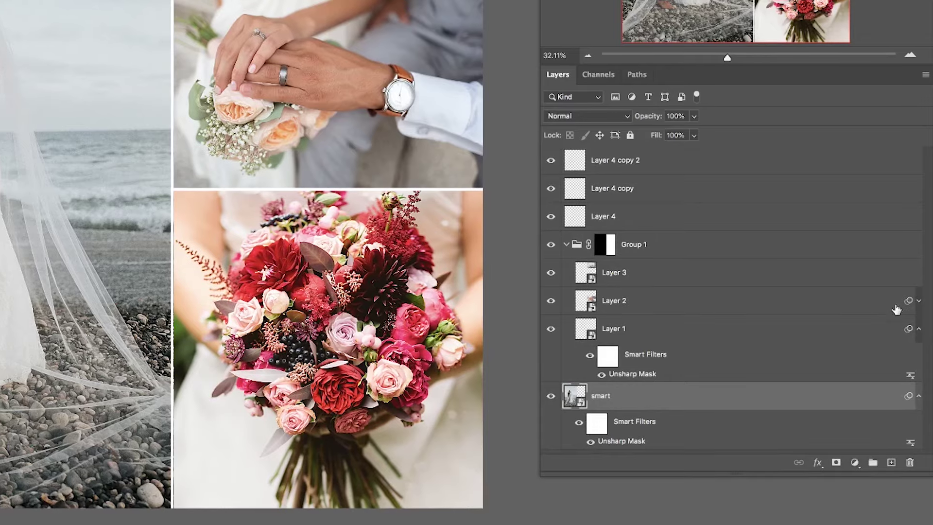
- Expand the smart filter list of Layer 2 and review the filters in the layer stack
{"action": "left_click", "coordinate": [919, 300]}
{"action": "scroll", "coordinate": [902, 417], "scroll_direction": "down", "scroll_amount": 1}
{"action": "left_click", "coordinate": [919, 238]}
{"action": "left_click", "coordinate": [729, 238]}
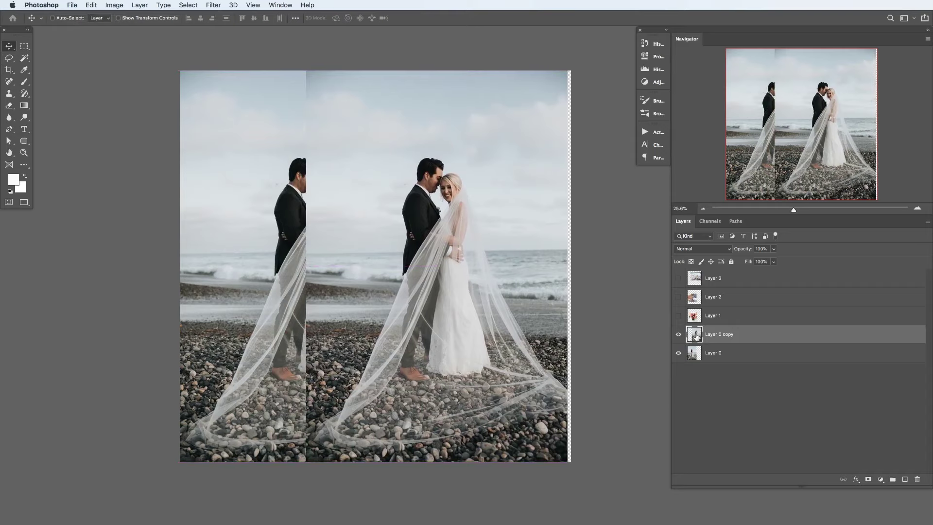
- Convert Layer 0 copy to a smart object and scale the smart and regular layers up to fill the canvas
{"action": "right_click", "coordinate": [756, 338]}
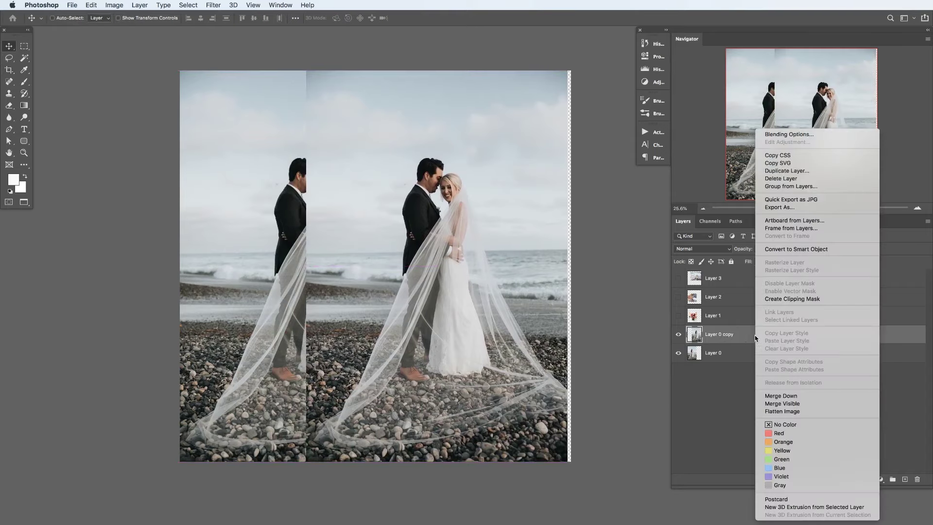
{"action": "left_click", "coordinate": [796, 248]}
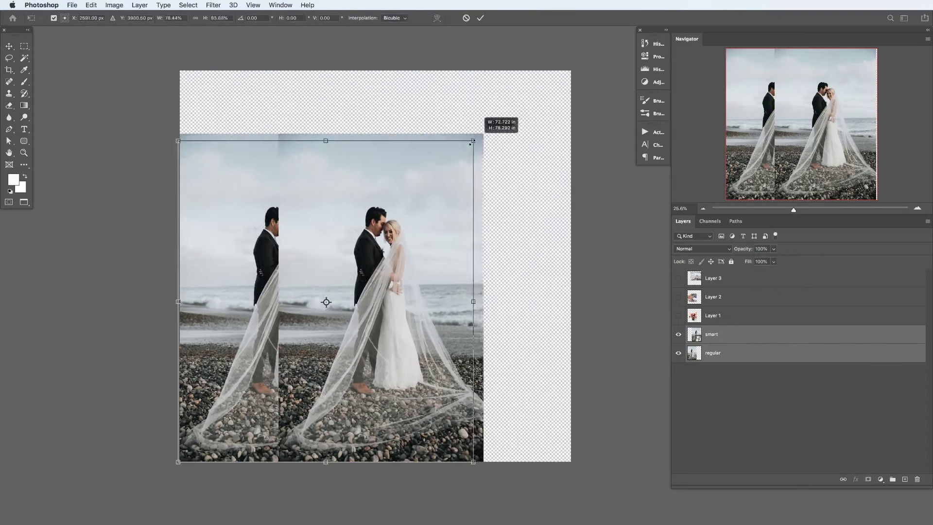
{"action": "left_click_drag", "start_coordinate": [486, 128], "coordinate": [583, 72]}
{"action": "left_click_drag", "start_coordinate": [570, 462], "coordinate": [573, 465]}
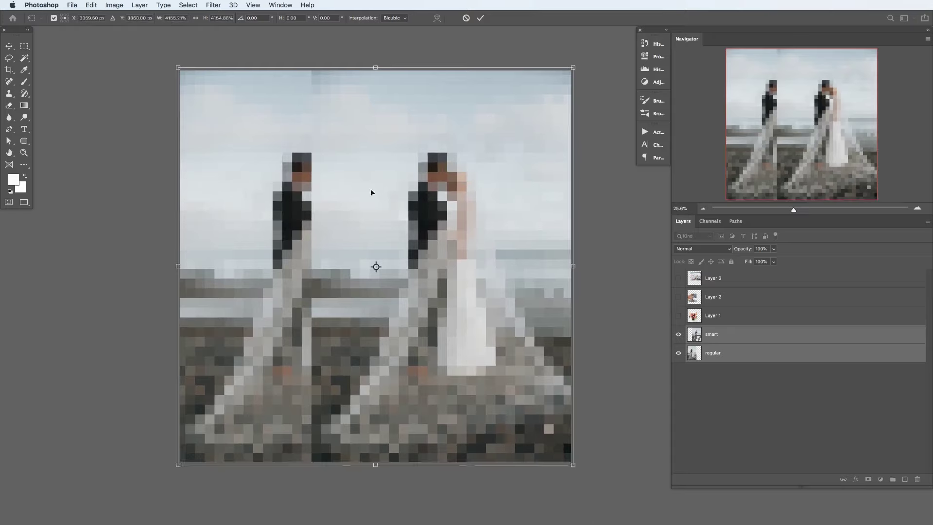
{"action": "left_click", "coordinate": [480, 19]}
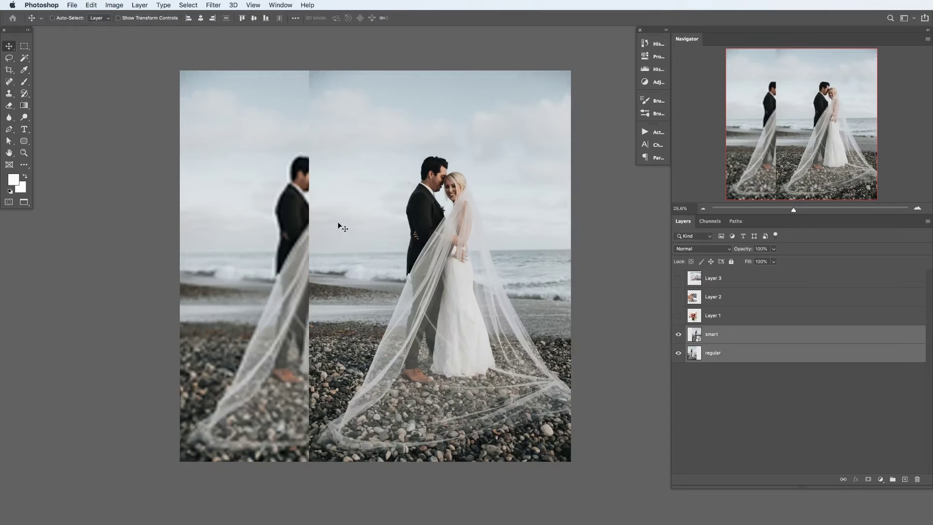
- Hide the smart layer and examine the image quality of the regular layer up close
{"action": "scroll", "coordinate": [285, 226], "scroll_direction": "up", "scroll_amount": 5}
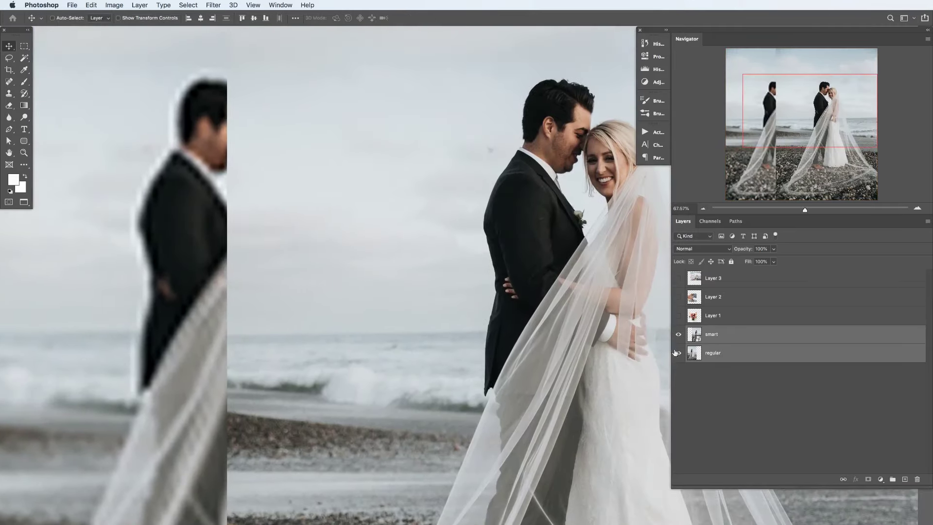
{"action": "left_click", "coordinate": [701, 345]}
{"action": "left_click", "coordinate": [679, 334]}
{"action": "scroll", "coordinate": [355, 287], "scroll_direction": "down", "scroll_amount": 10}
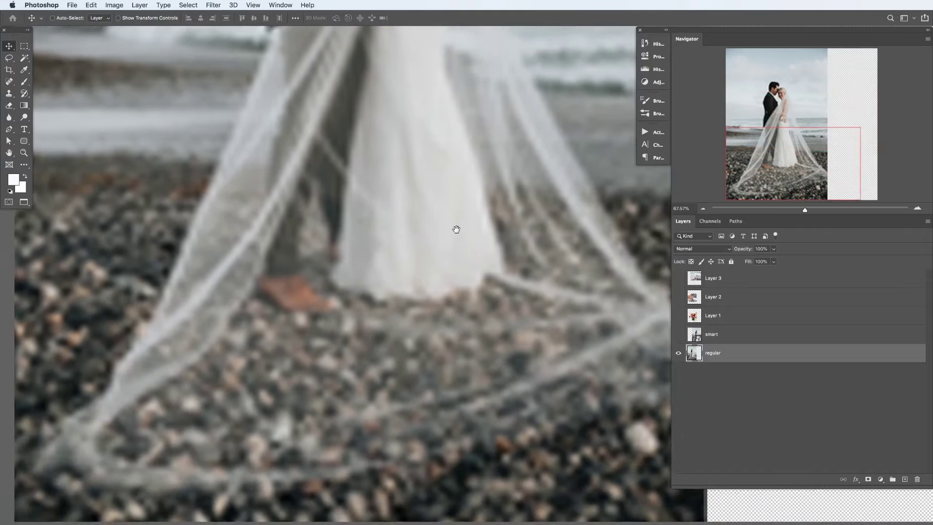
{"action": "left_click_drag", "start_coordinate": [456, 229], "coordinate": [394, 436]}
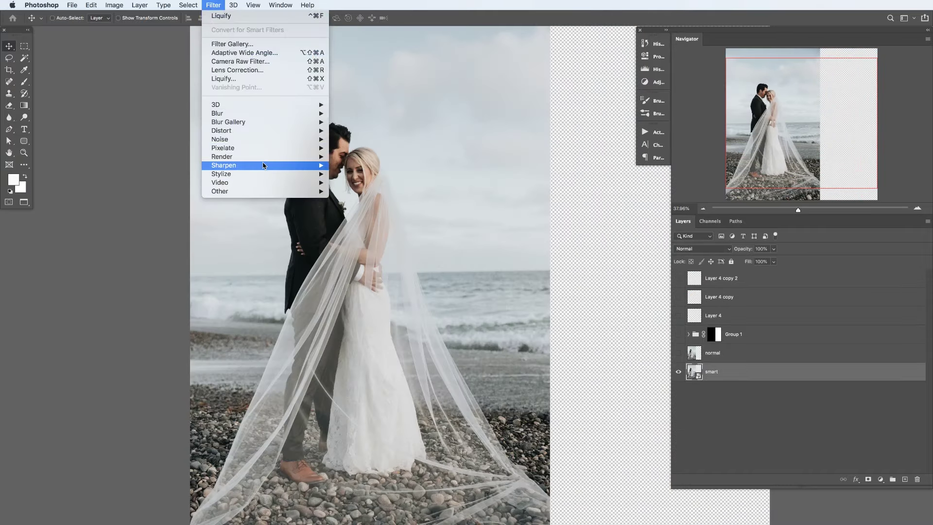
- Sharpen the smart layer with the Unsharp Mask filter, applied as a smart filter
{"action": "mouse_move", "coordinate": [294, 166]}
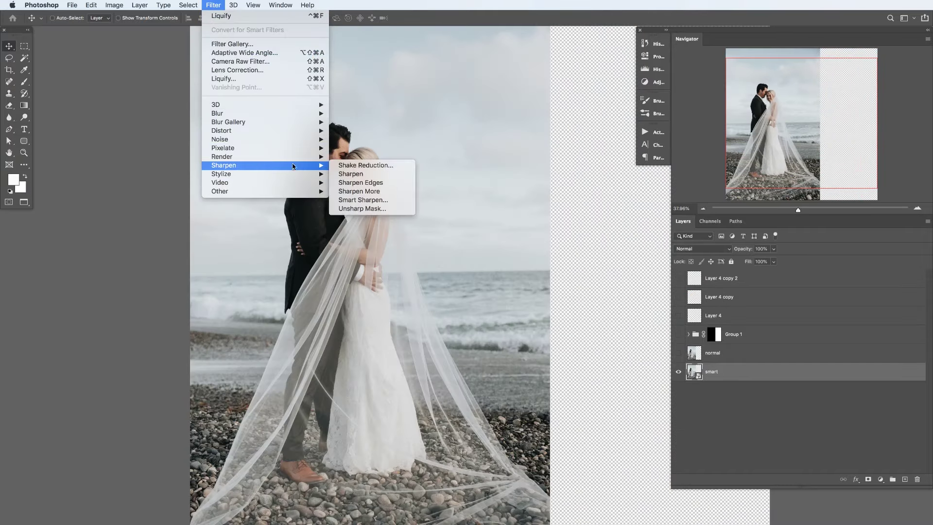
{"action": "left_click", "coordinate": [366, 209]}
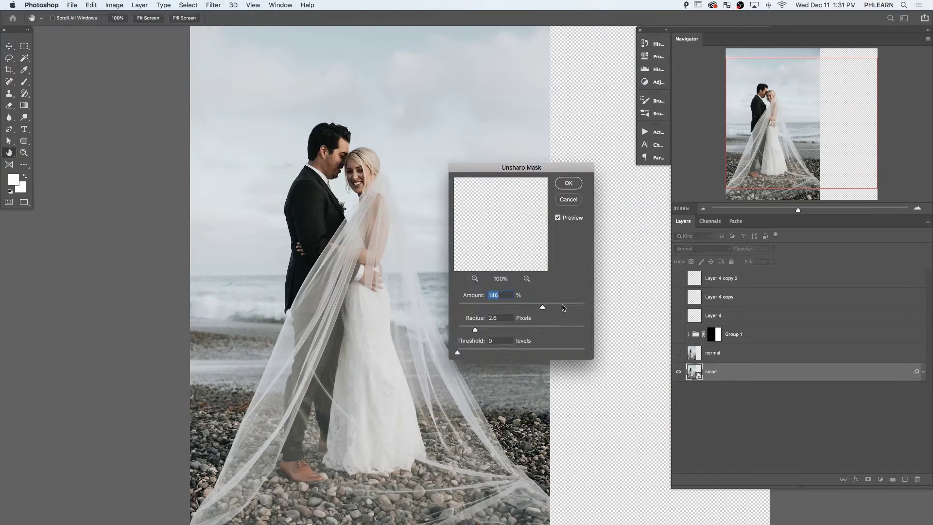
{"action": "key", "text": "Tab"}
{"action": "key", "text": "Return"}
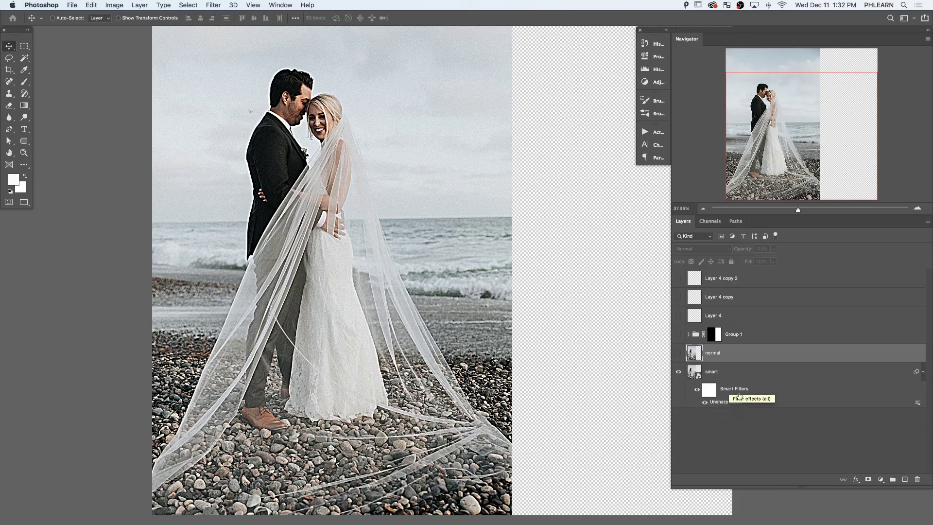
{"action": "left_click", "coordinate": [618, 357]}
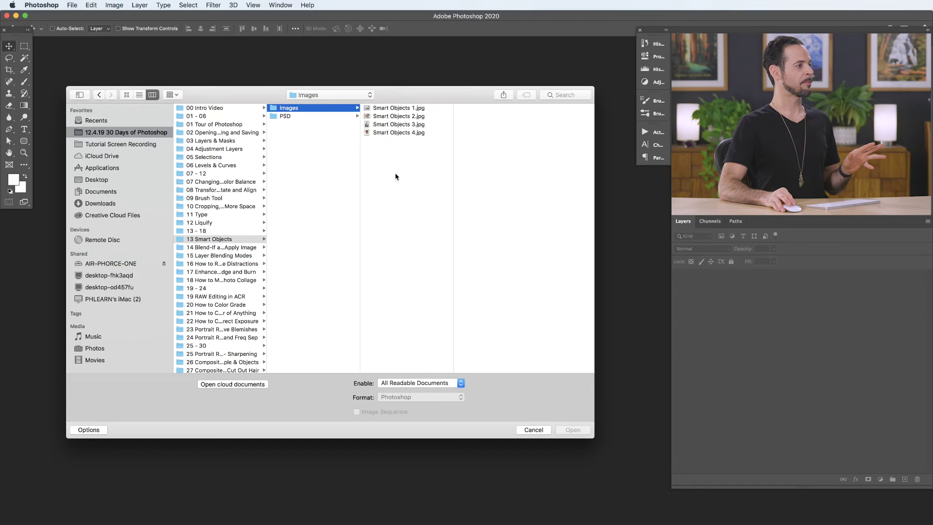
- Open the four images Smart Objects 1.jpg to Smart Objects 4.jpg from the 13 Smart Objects Images folder
{"action": "left_click_drag", "start_coordinate": [396, 169], "coordinate": [395, 110]}
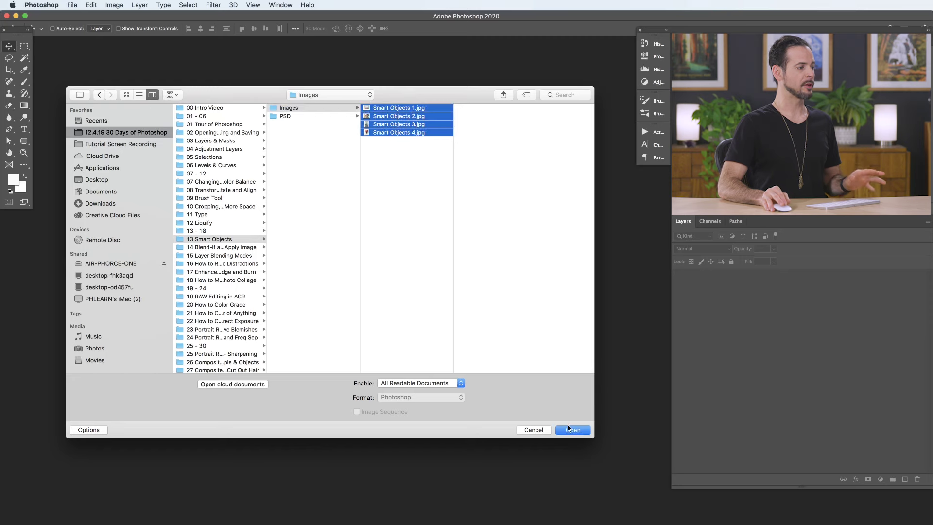
{"action": "left_click", "coordinate": [567, 427]}
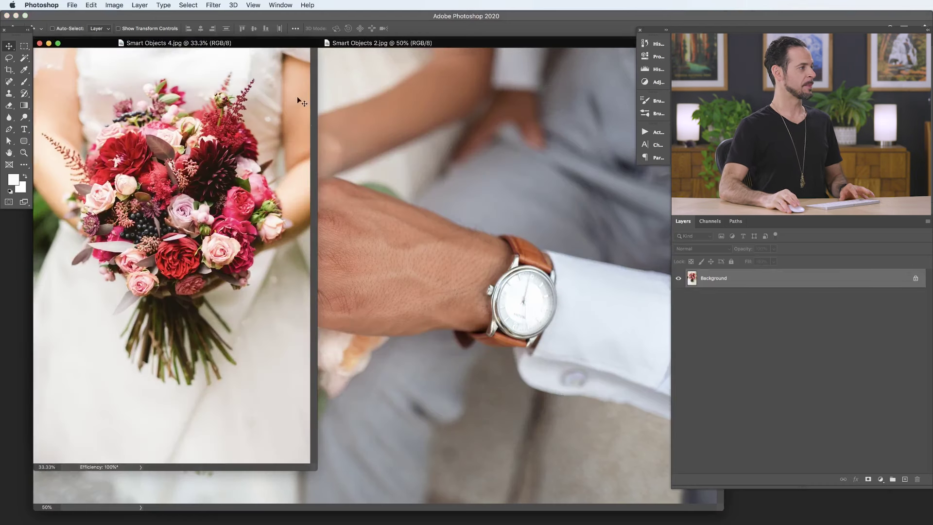
- Reduce the four photo windows to 25%, 25%, 12.5% and 16.7% and spread them out so every photo is accessible
{"action": "left_click_drag", "start_coordinate": [295, 46], "coordinate": [320, 63]}
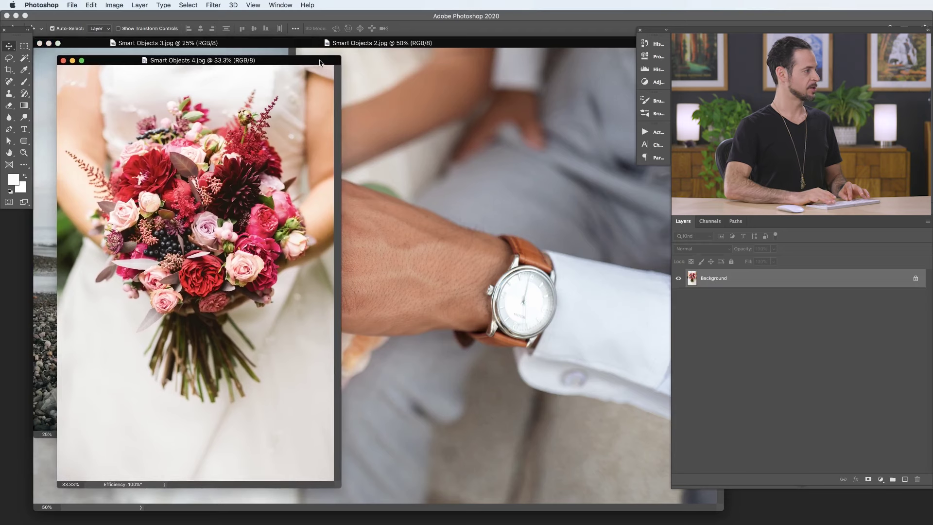
{"action": "key", "text": "super+minus"}
{"action": "left_click_drag", "start_coordinate": [279, 43], "coordinate": [303, 60]}
{"action": "key", "text": "super+minus"}
{"action": "key", "text": "super+minus"}
{"action": "left_click", "coordinate": [302, 44]}
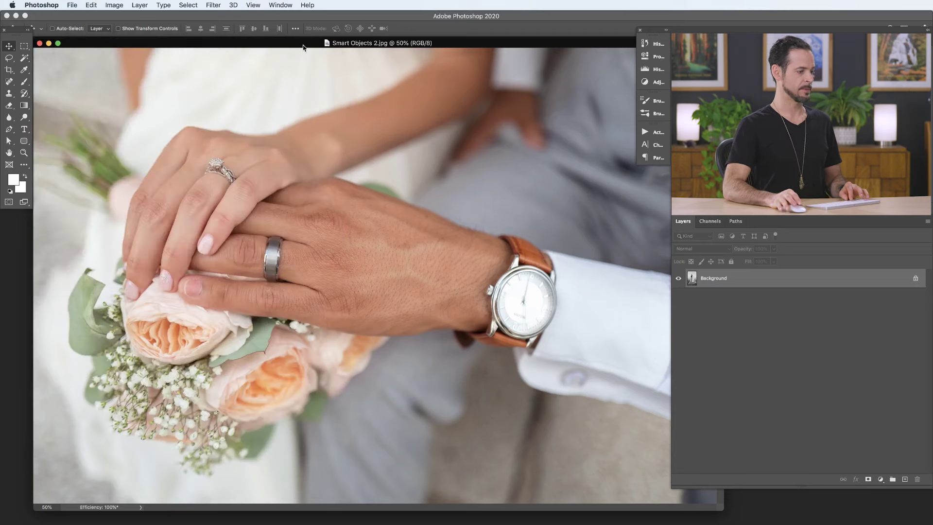
{"action": "key", "text": "super+minus"}
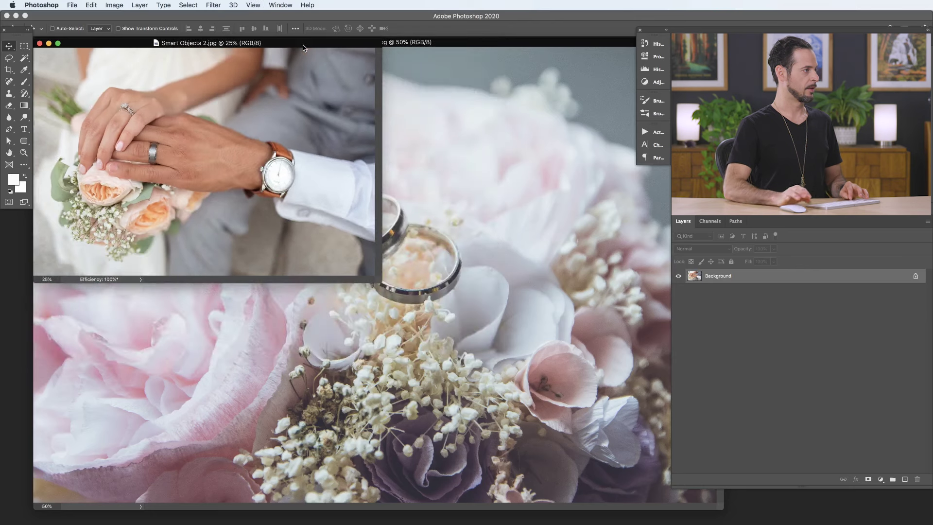
{"action": "left_click", "coordinate": [425, 44]}
{"action": "key", "text": "super+minus"}
{"action": "left_click_drag", "start_coordinate": [345, 46], "coordinate": [582, 61]}
{"action": "left_click_drag", "start_coordinate": [248, 47], "coordinate": [353, 135]}
{"action": "left_click_drag", "start_coordinate": [146, 60], "coordinate": [311, 220]}
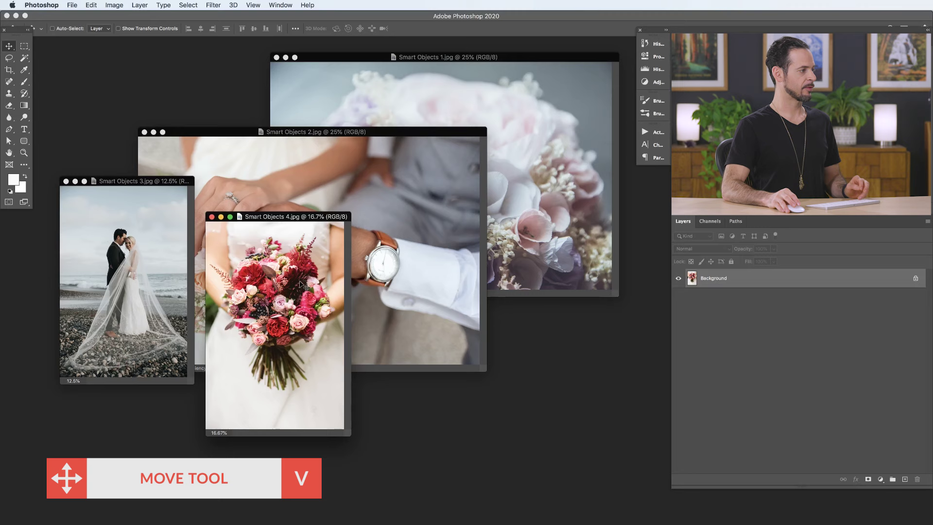
- Copy the bouquet and hands photos into Smart Objects 3.jpg as new layers and close their source documents
{"action": "left_click_drag", "start_coordinate": [157, 278], "coordinate": [161, 281]}
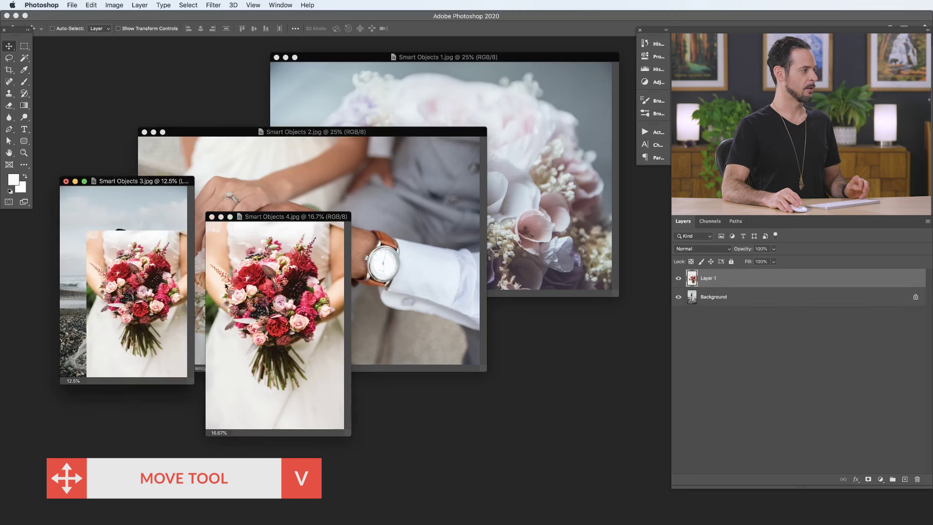
{"action": "left_click", "coordinate": [212, 217]}
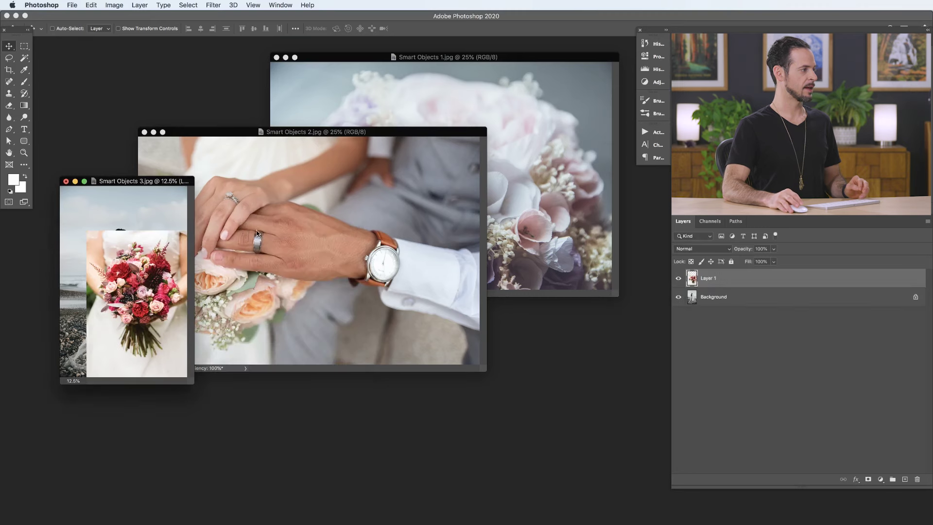
{"action": "left_click", "coordinate": [293, 243]}
{"action": "left_click_drag", "start_coordinate": [118, 292], "coordinate": [119, 291]}
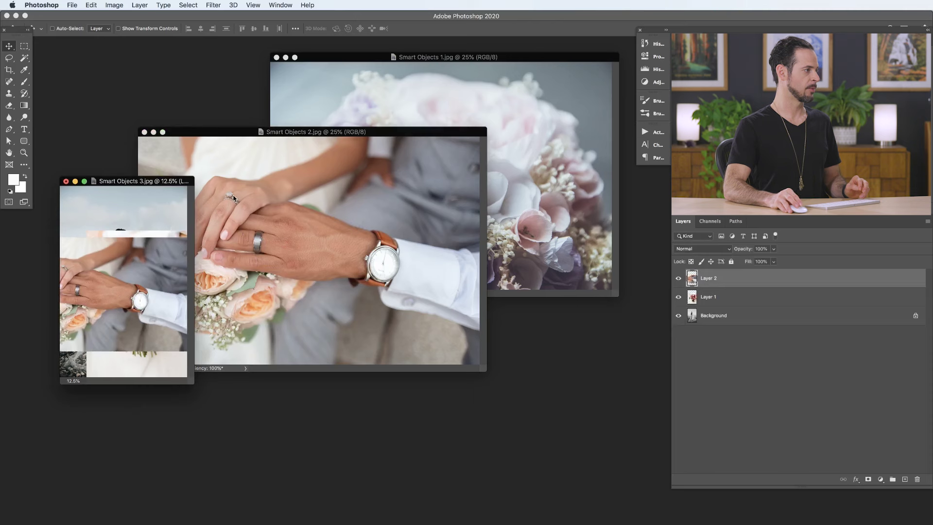
{"action": "left_click", "coordinate": [154, 142]}
{"action": "left_click", "coordinate": [144, 132]}
- Copy the wedding rings photo into Smart Objects 3.jpg as a new layer and close its source document
{"action": "left_click", "coordinate": [335, 215]}
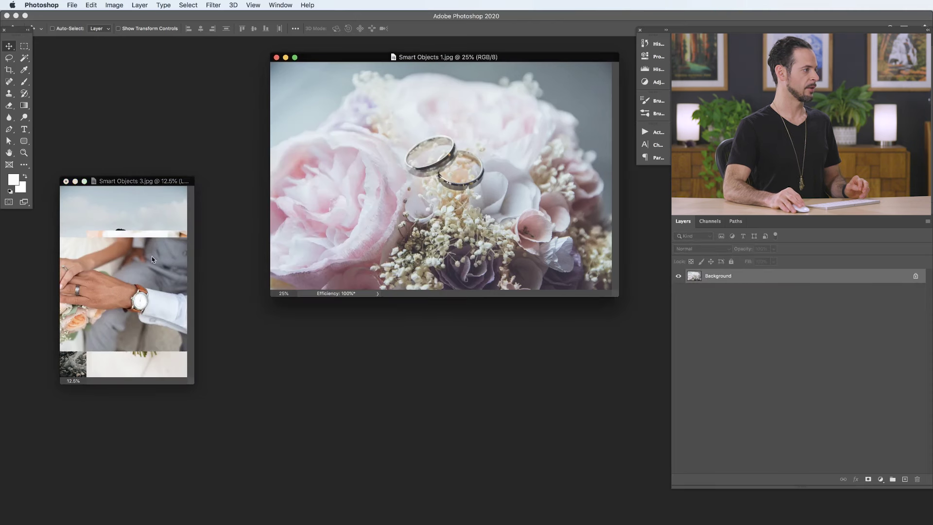
{"action": "left_click_drag", "start_coordinate": [152, 256], "coordinate": [152, 255]}
{"action": "left_click", "coordinate": [346, 141]}
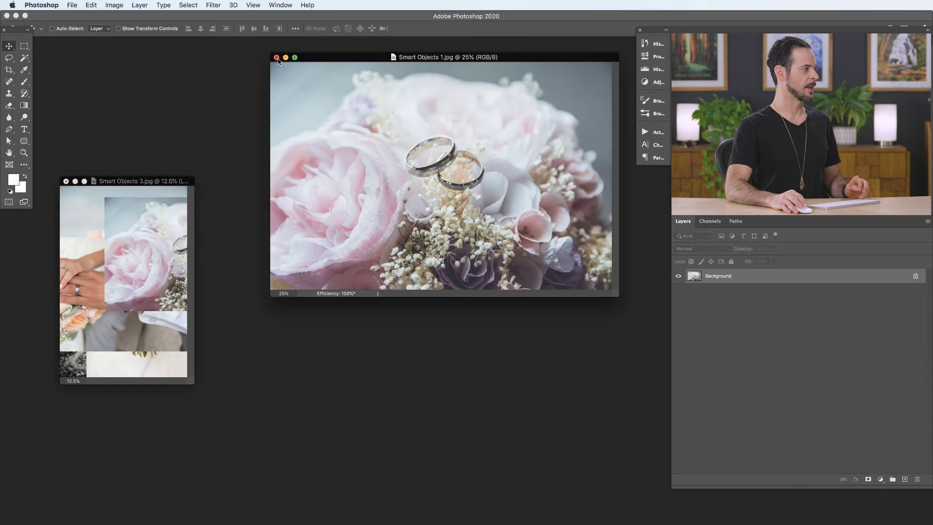
{"action": "left_click", "coordinate": [276, 58]}
- Display the combined document full screen, fit it to the view and make Layers 1 to 3 visible
{"action": "left_click_drag", "start_coordinate": [171, 183], "coordinate": [203, 168]}
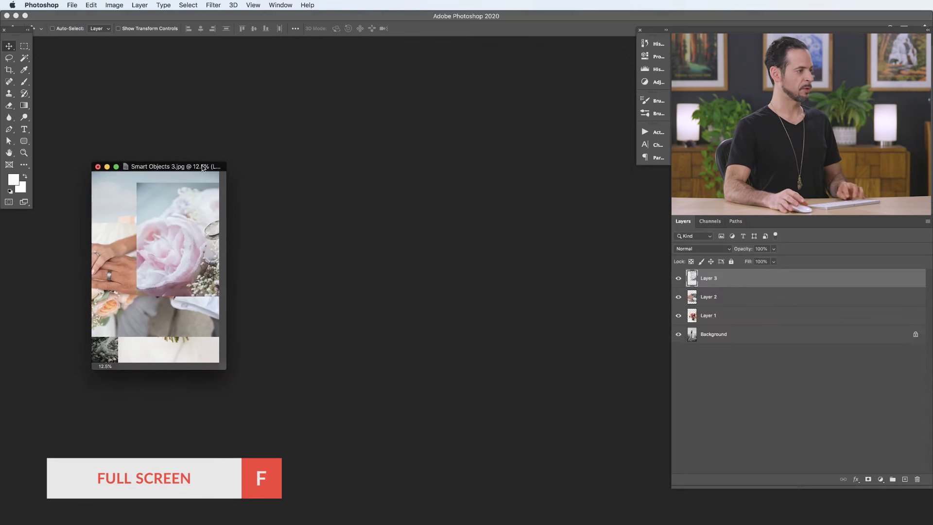
{"action": "key", "text": "f"}
{"action": "key", "text": "super+0"}
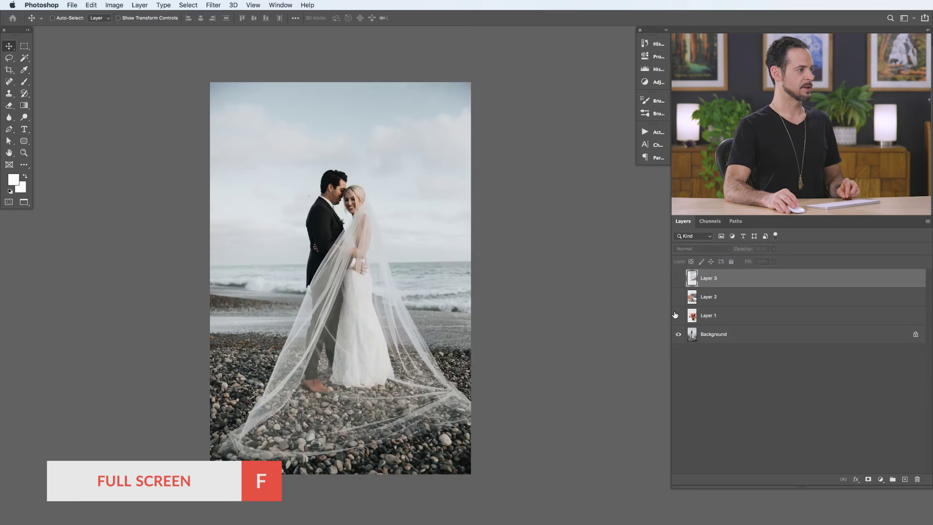
{"action": "left_click_drag", "start_coordinate": [679, 315], "coordinate": [673, 286]}
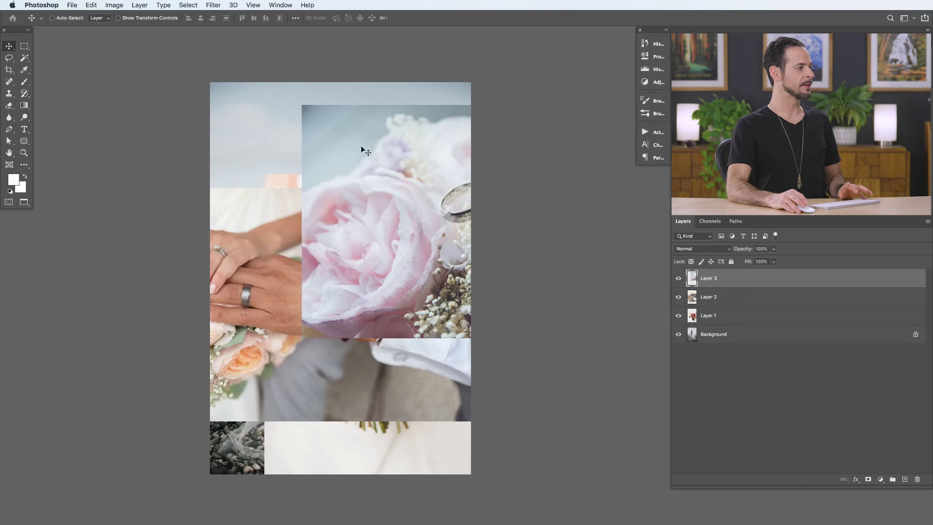
- Crop the document to a 1:1 (Square) ratio, extending the canvas beside and below the couple photo
{"action": "left_click_drag", "start_coordinate": [447, 324], "coordinate": [391, 330]}
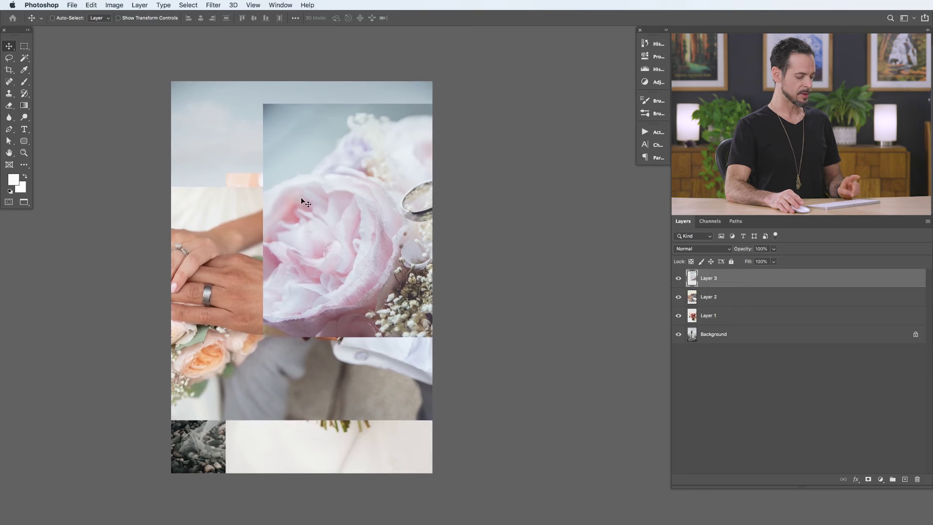
{"action": "key", "text": "c"}
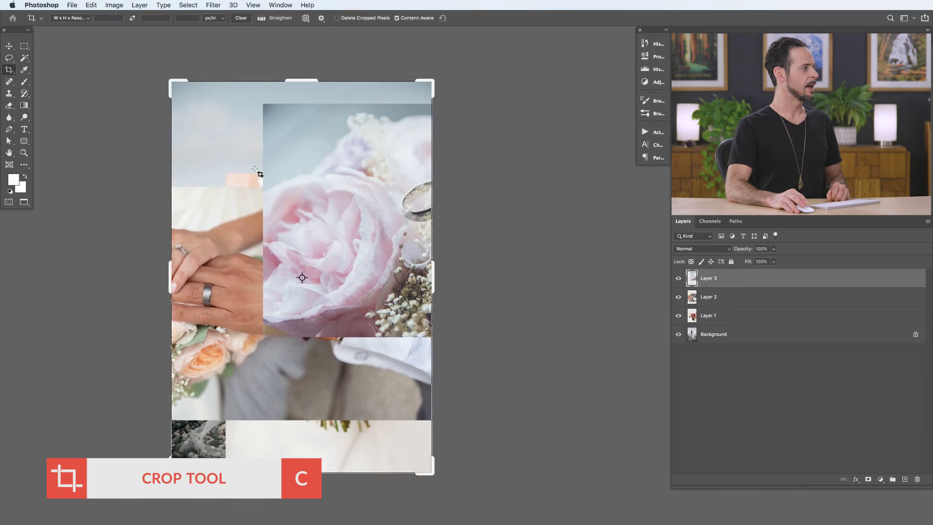
{"action": "left_click", "coordinate": [78, 18]}
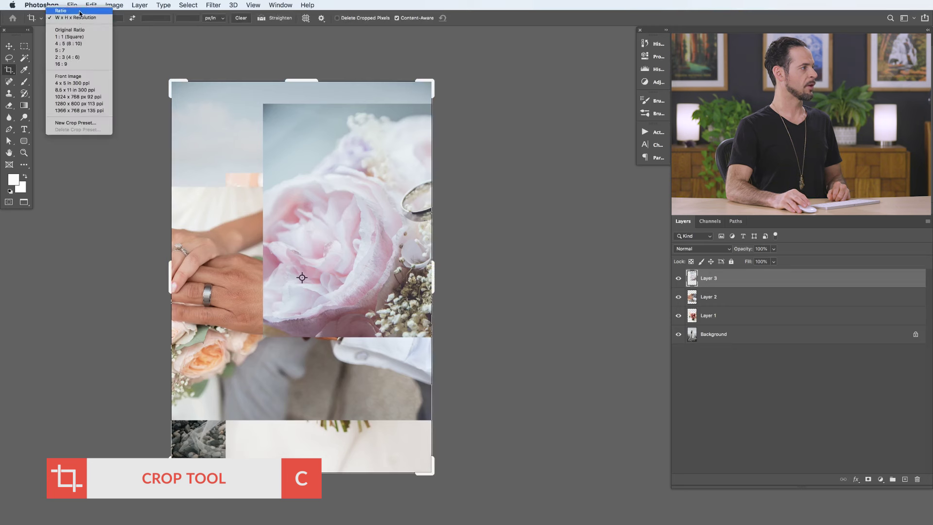
{"action": "left_click", "coordinate": [80, 41]}
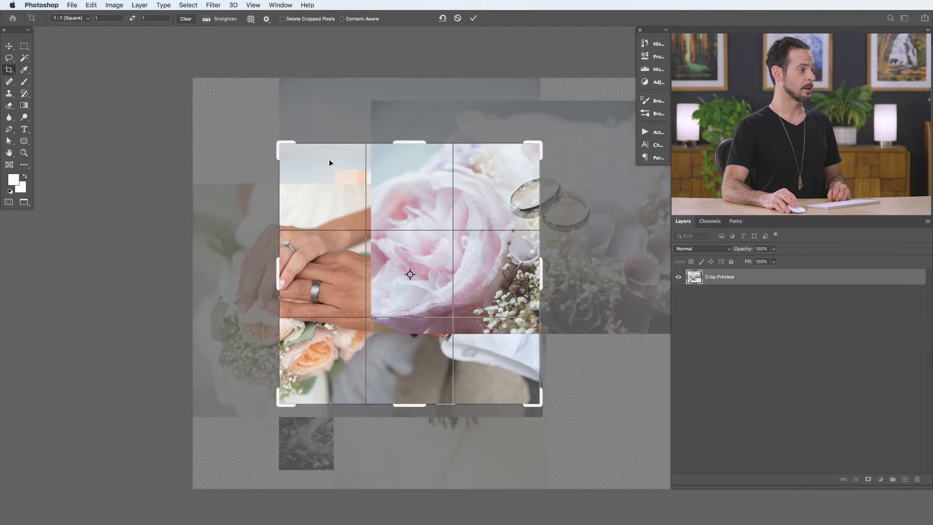
{"action": "left_click_drag", "start_coordinate": [329, 161], "coordinate": [337, 229]}
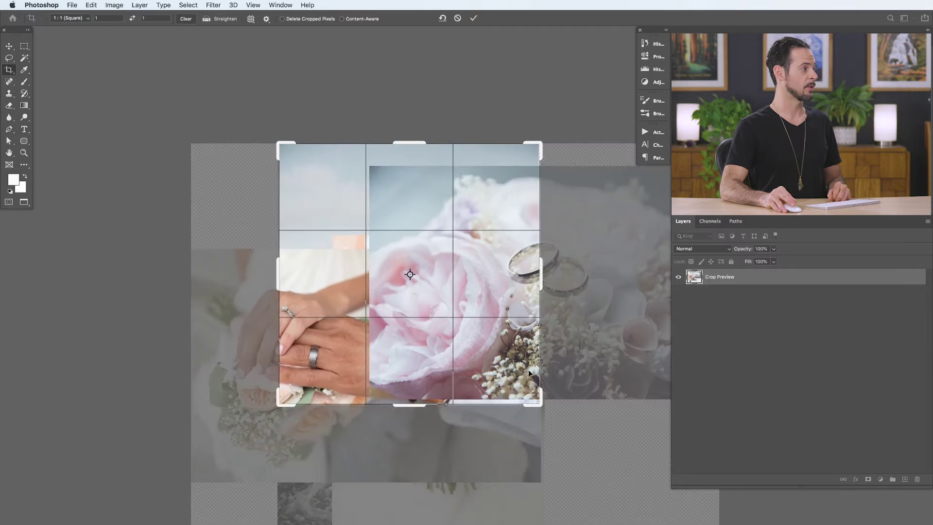
{"action": "left_click_drag", "start_coordinate": [541, 405], "coordinate": [614, 480]}
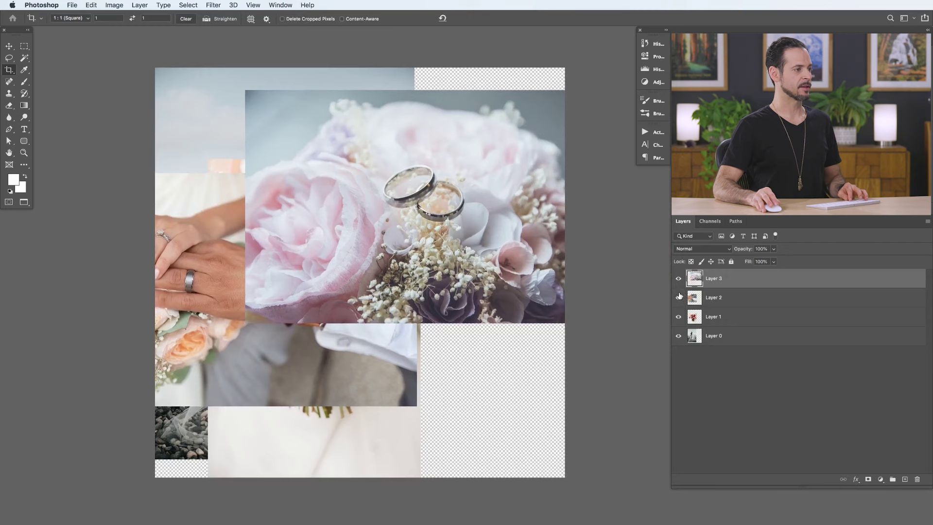
- Hide Layers 1, 2 and 3 so only the couple photo on Layer 0 is shown
{"action": "left_click", "coordinate": [679, 317]}
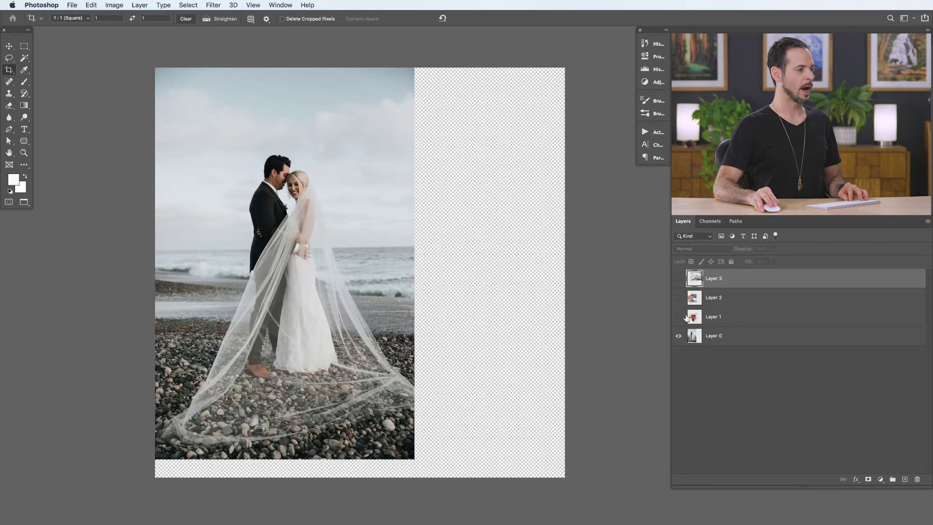
- Crop the square canvas to the couple photo's height, removing the empty strip beneath the photo
{"action": "left_click", "coordinate": [712, 336]}
{"action": "key", "text": "v"}
{"action": "left_click_drag", "start_coordinate": [345, 297], "coordinate": [347, 301]}
{"action": "key", "text": "super+z"}
{"action": "key", "text": "c"}
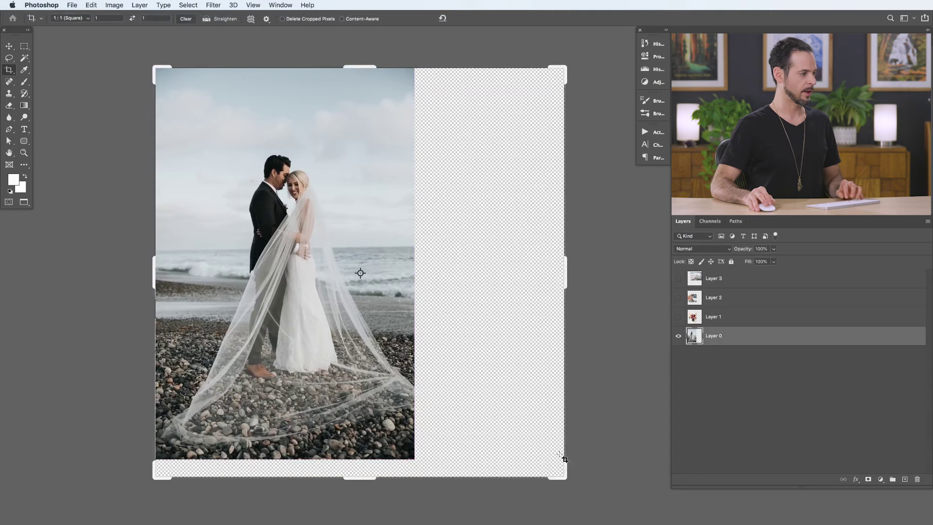
{"action": "left_click_drag", "start_coordinate": [562, 474], "coordinate": [552, 465]}
{"action": "key", "text": "Return"}
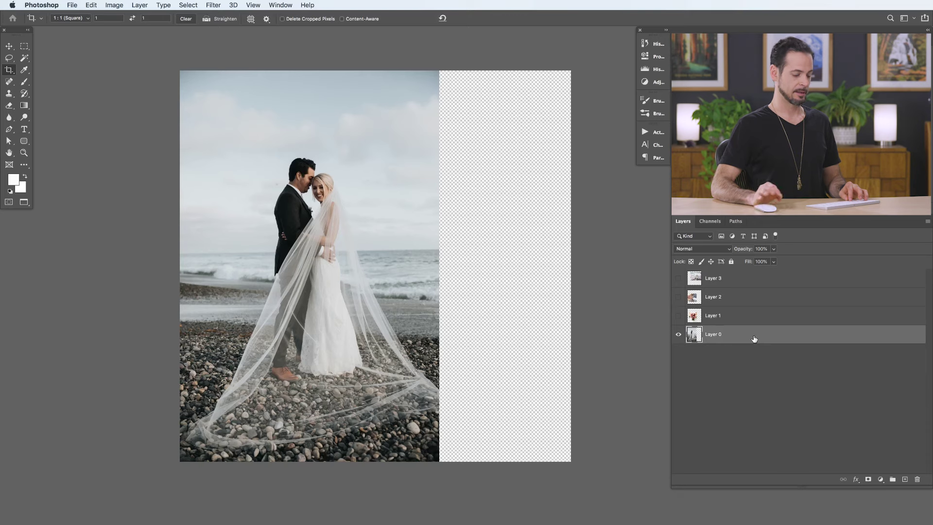
- Duplicate Layer 0 with the copy shifted toward the canvas's right edge, and convert the copy to a smart object
{"action": "key", "text": "super+j"}
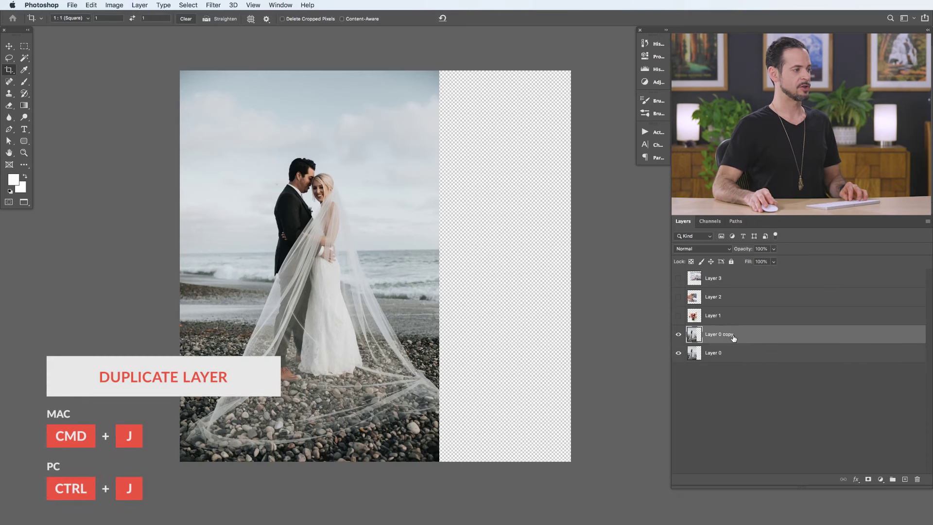
{"action": "key", "text": "v"}
{"action": "left_click_drag", "start_coordinate": [415, 348], "coordinate": [544, 357]}
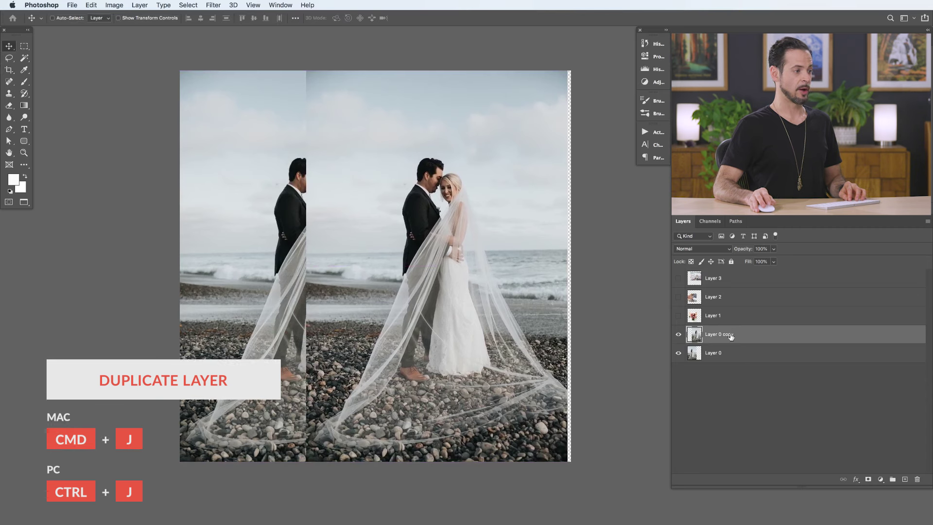
{"action": "right_click", "coordinate": [755, 339]}
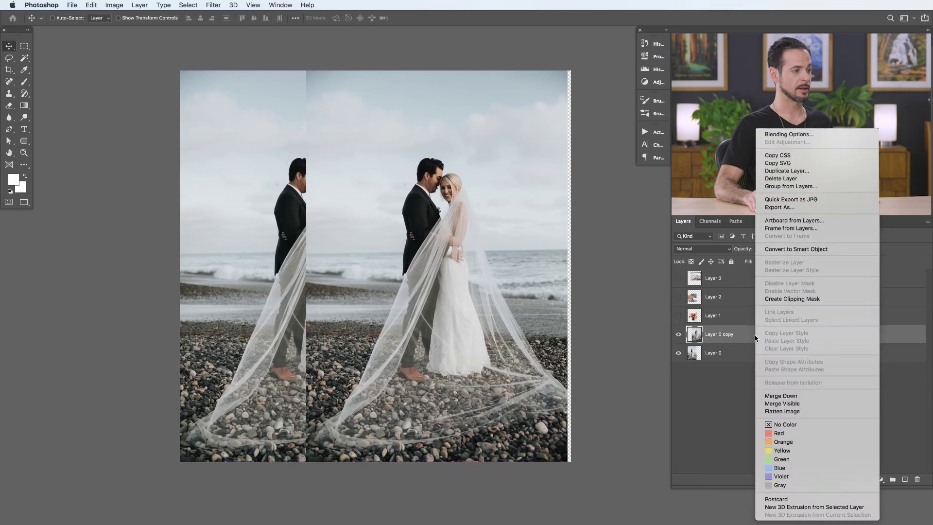
{"action": "left_click", "coordinate": [782, 250]}
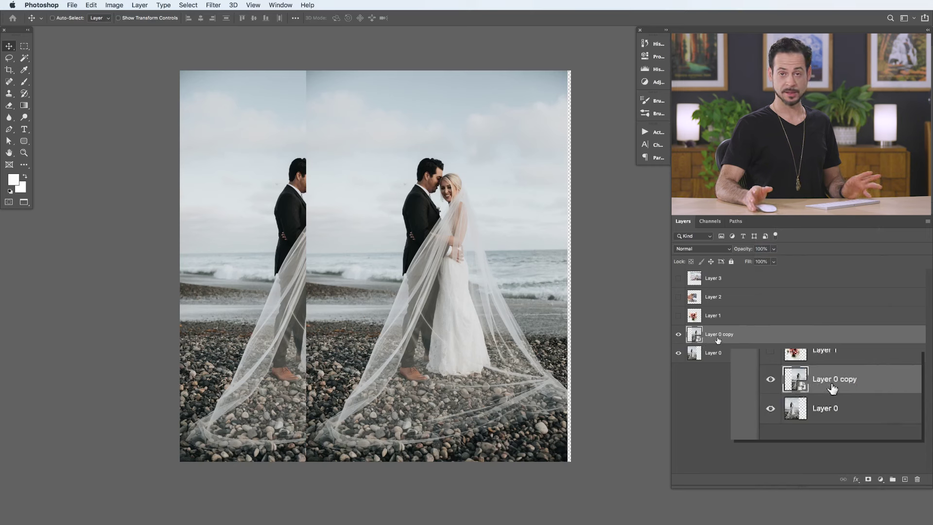
- Rename Layer 0 as "regular" and its smart object copy as "smart"
{"action": "left_click", "coordinate": [720, 354]}
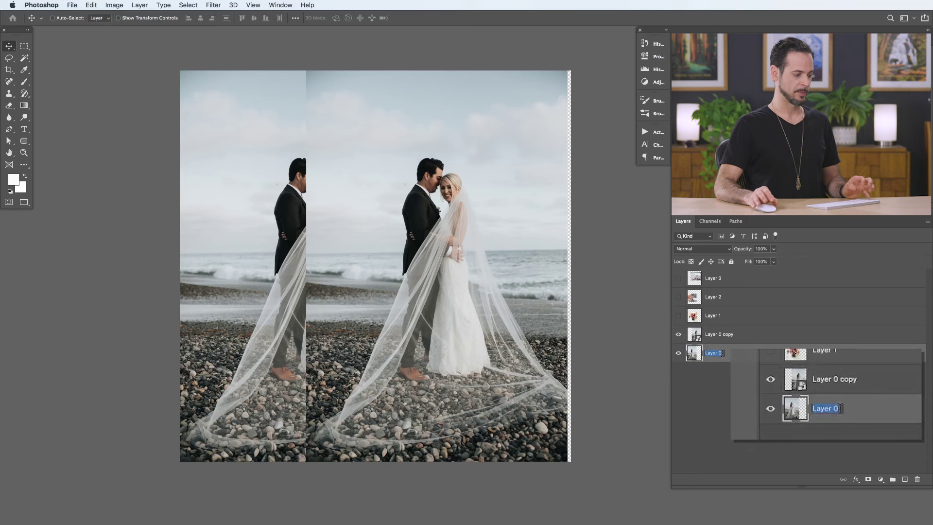
{"action": "type", "text": "regular"}
{"action": "key", "text": "Return"}
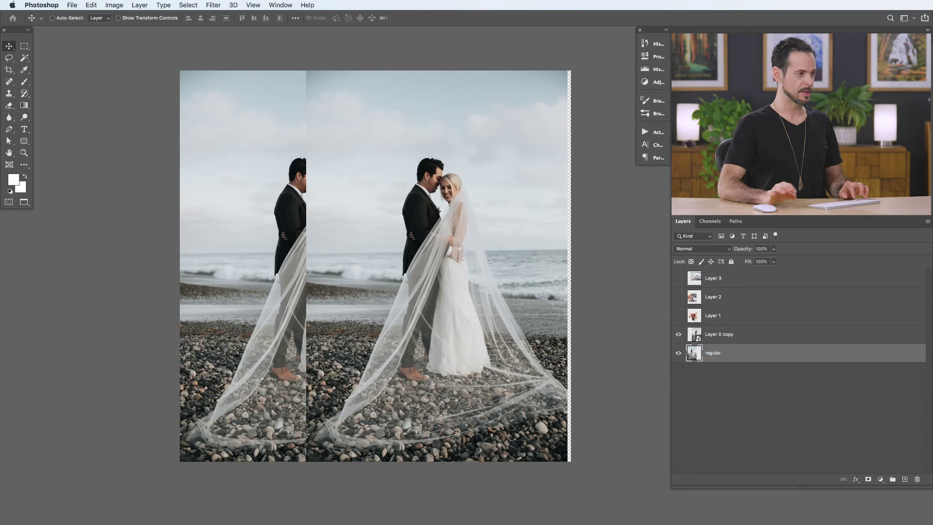
{"action": "double_click", "coordinate": [720, 335]}
{"action": "type", "text": "sn"}
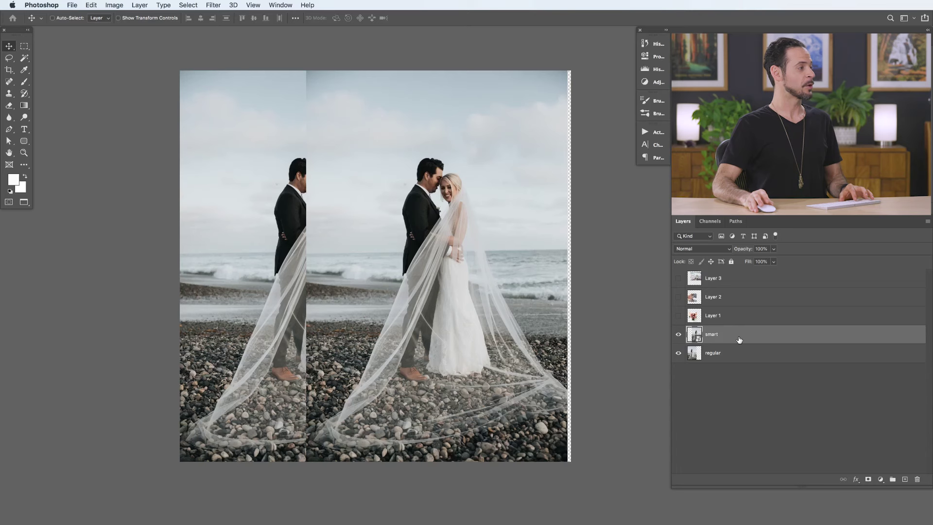
- Scale the smart and regular layers together down to a tiny size in the canvas's lower-left corner
{"action": "left_click", "coordinate": [756, 353], "text": "super"}
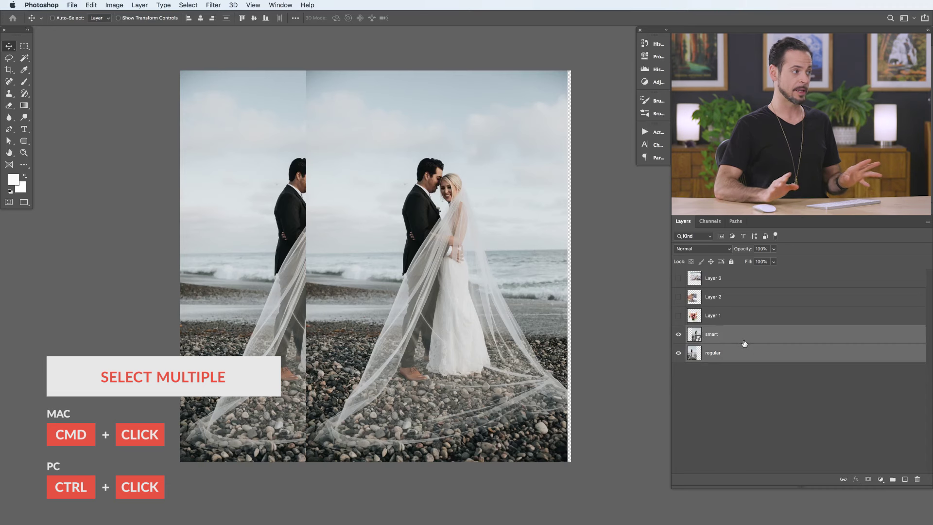
{"action": "key", "text": "super"}
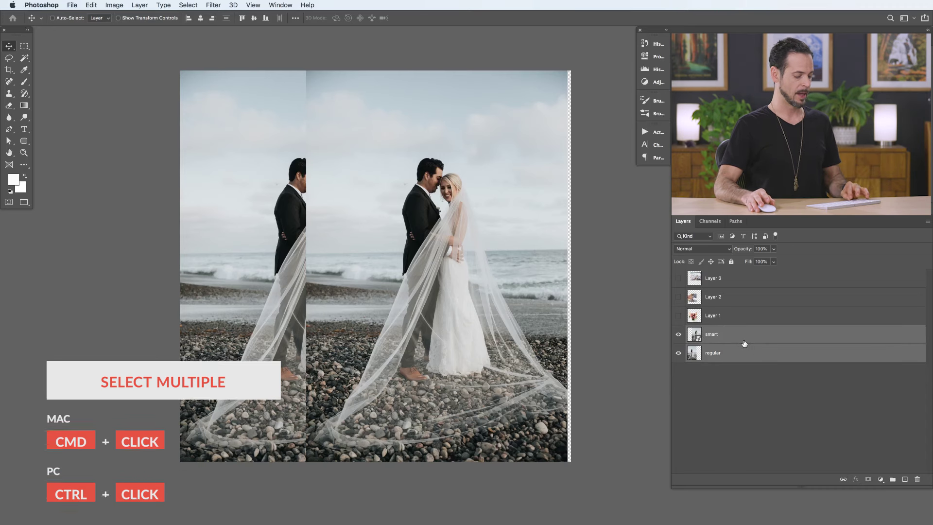
{"action": "key", "text": "super+t"}
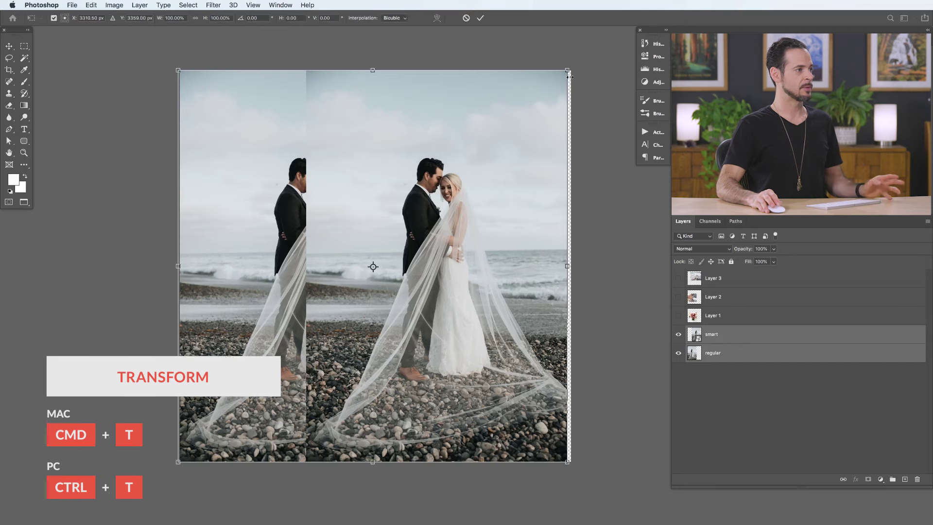
{"action": "left_click_drag", "start_coordinate": [568, 71], "coordinate": [203, 466]}
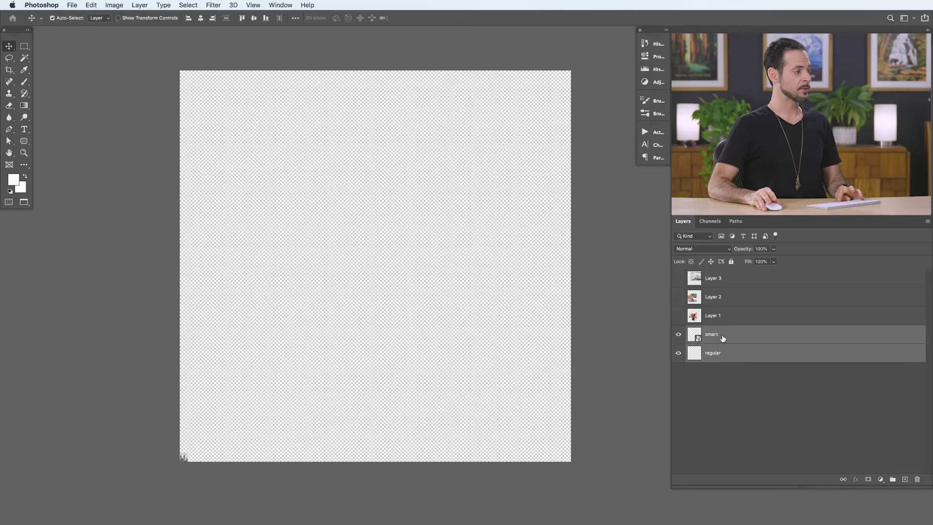
- Scale the tiny smart and regular layers together back up to about 4155% so they fill the square canvas
{"action": "key", "text": "super+t"}
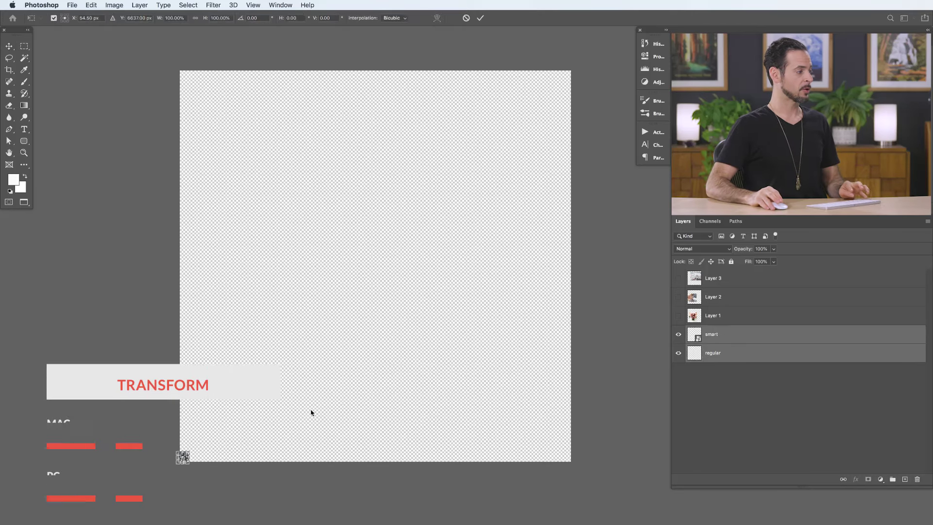
{"action": "left_click_drag", "start_coordinate": [197, 446], "coordinate": [587, 78]}
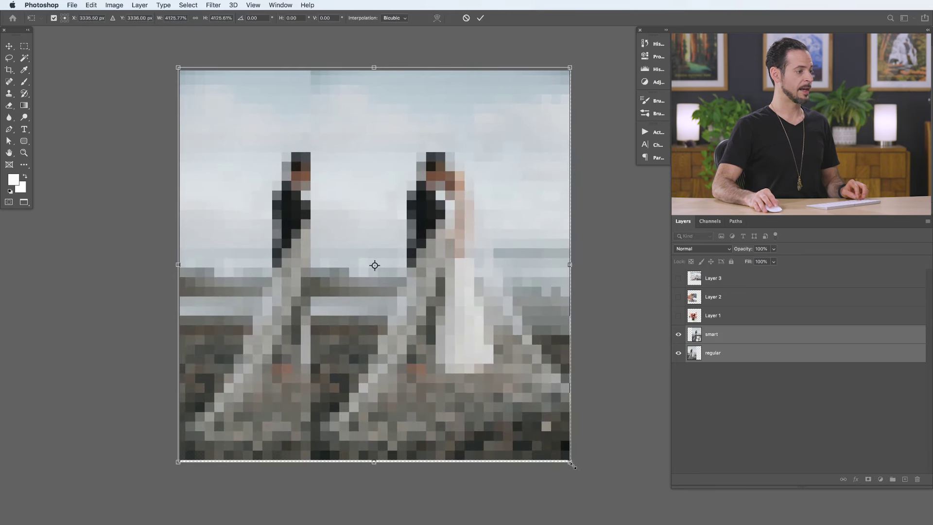
{"action": "left_click_drag", "start_coordinate": [571, 464], "coordinate": [574, 466]}
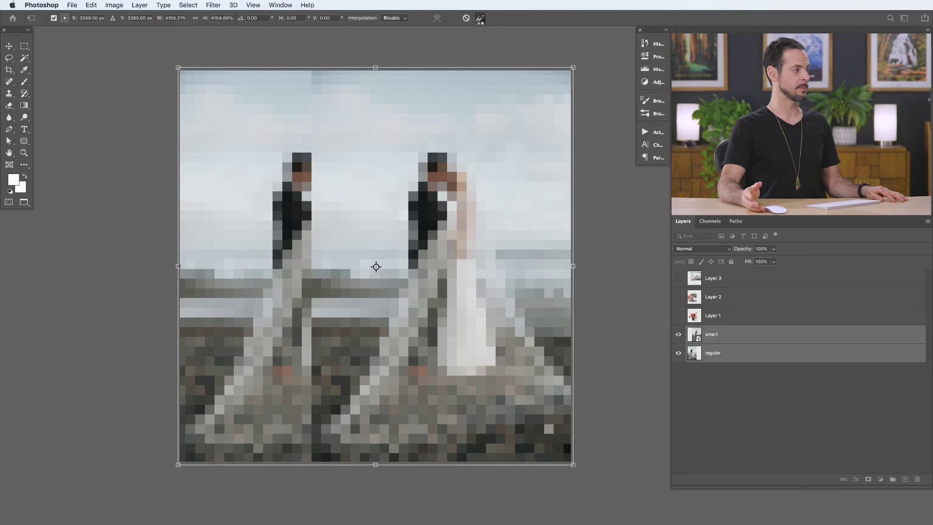
{"action": "left_click", "coordinate": [480, 19]}
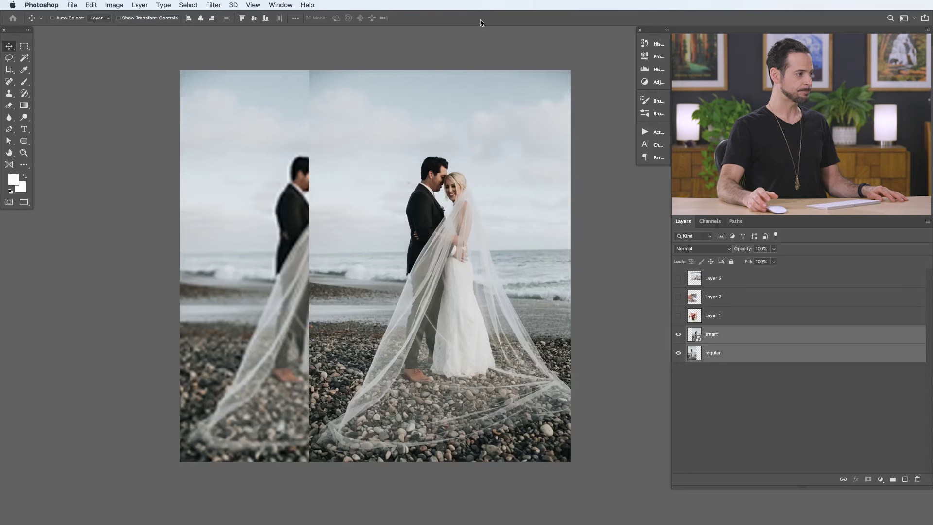
- Compare both couple photos up close, then hide the smart layer and examine the regular layer's image quality
{"action": "left_click", "coordinate": [287, 224]}
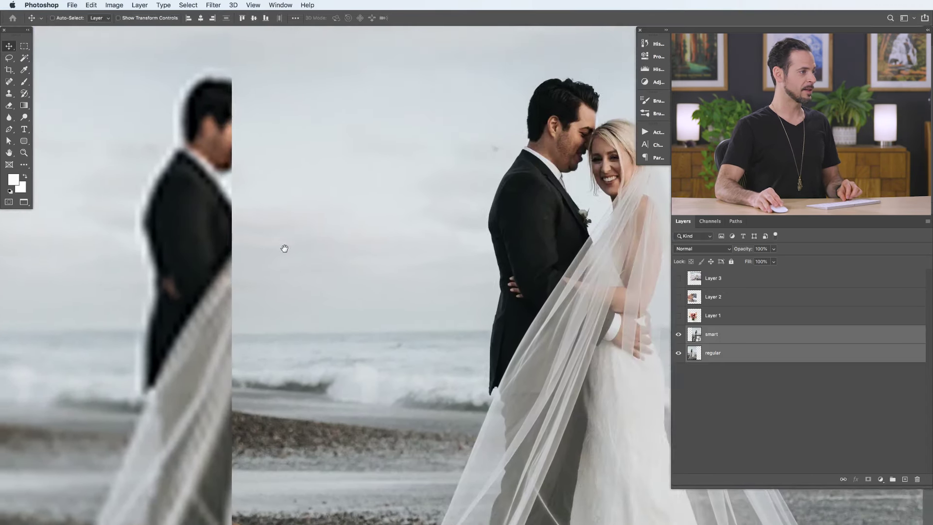
{"action": "left_click", "coordinate": [738, 357]}
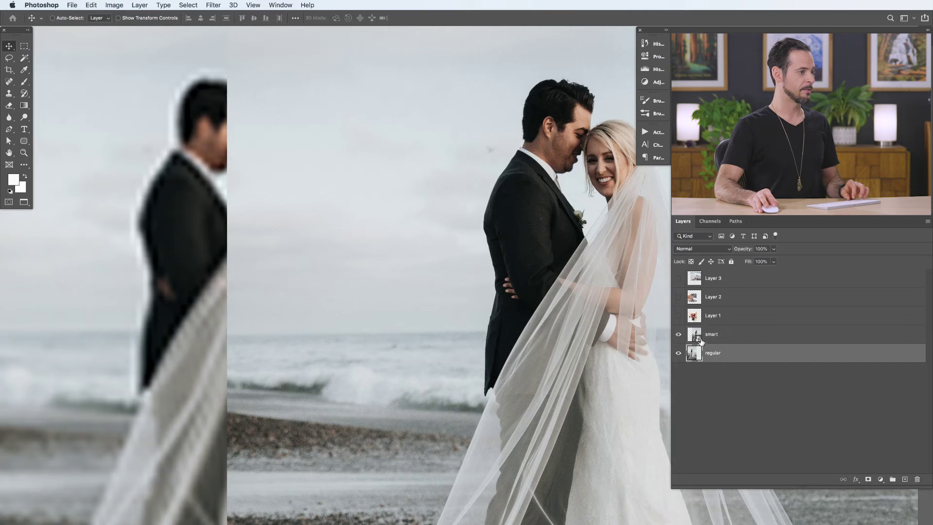
{"action": "left_click", "coordinate": [679, 335]}
{"action": "scroll", "coordinate": [287, 357], "scroll_direction": "down", "scroll_amount": 10}
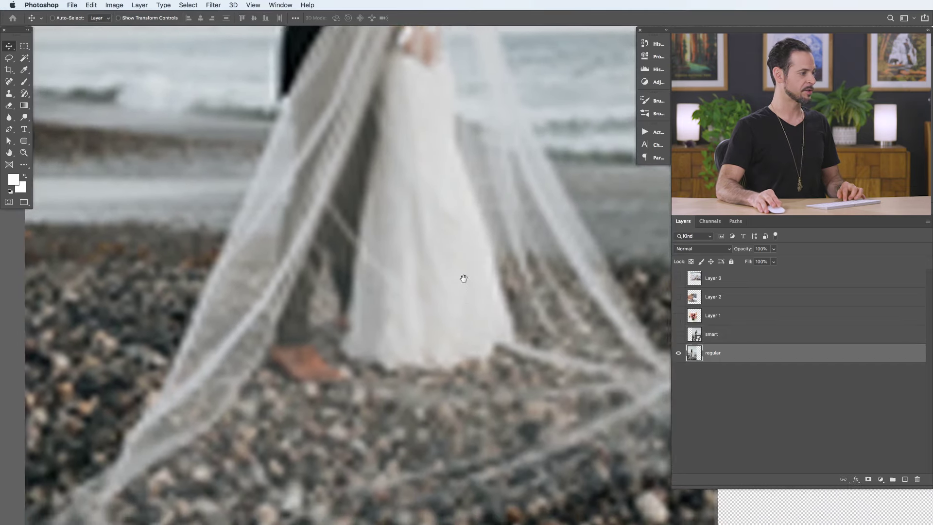
{"action": "left_click_drag", "start_coordinate": [463, 278], "coordinate": [393, 448]}
{"action": "scroll", "coordinate": [374, 249], "scroll_direction": "down", "scroll_amount": 5}
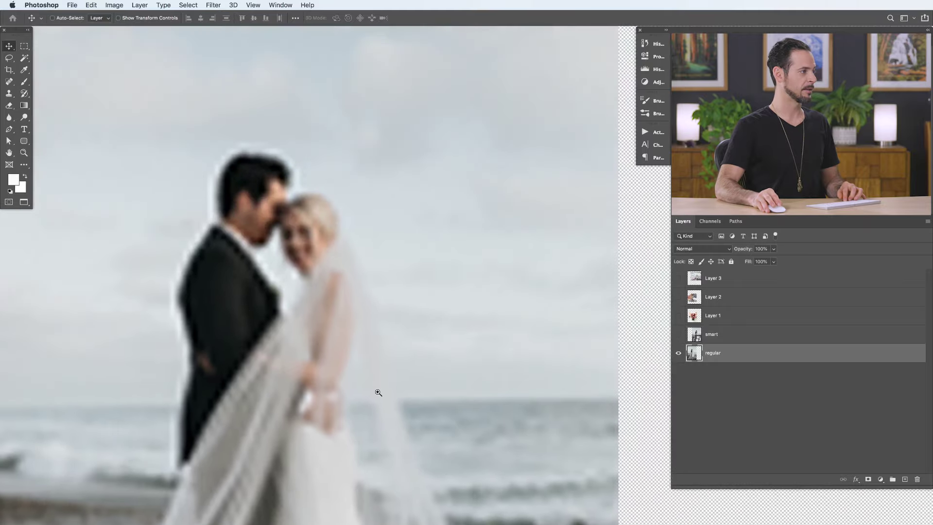
{"action": "scroll", "coordinate": [359, 285], "scroll_direction": "up", "scroll_amount": 4}
{"action": "scroll", "coordinate": [359, 286], "scroll_direction": "up", "scroll_amount": 2}
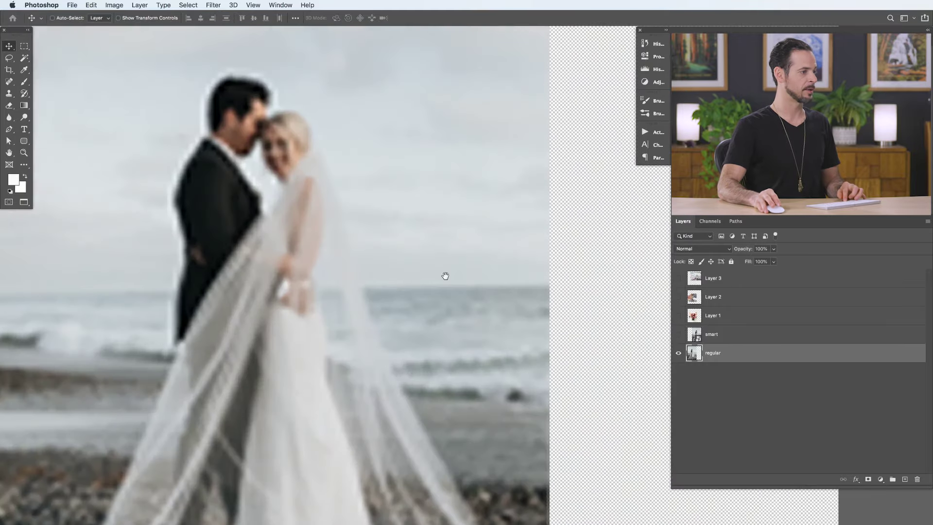
- Show the smart layer again and examine its couple photo up close against the regular layer
{"action": "left_click", "coordinate": [678, 334]}
{"action": "left_click_drag", "start_coordinate": [579, 305], "coordinate": [394, 331]}
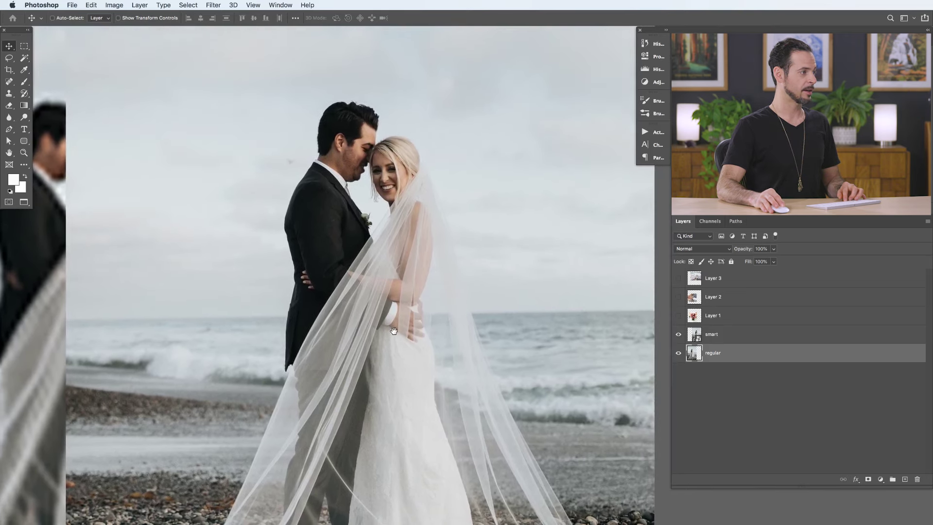
{"action": "scroll", "coordinate": [404, 234], "scroll_direction": "up", "scroll_amount": 2}
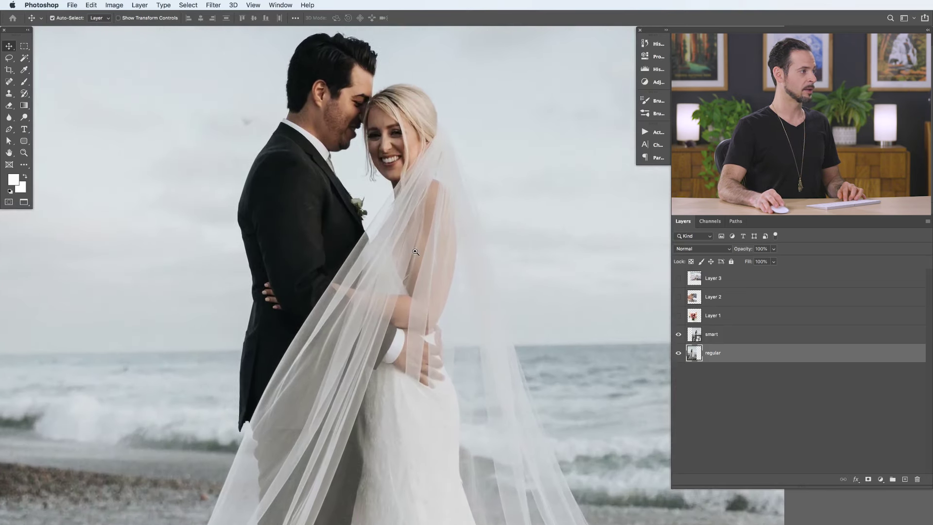
{"action": "scroll", "coordinate": [415, 251], "scroll_direction": "down", "scroll_amount": 5}
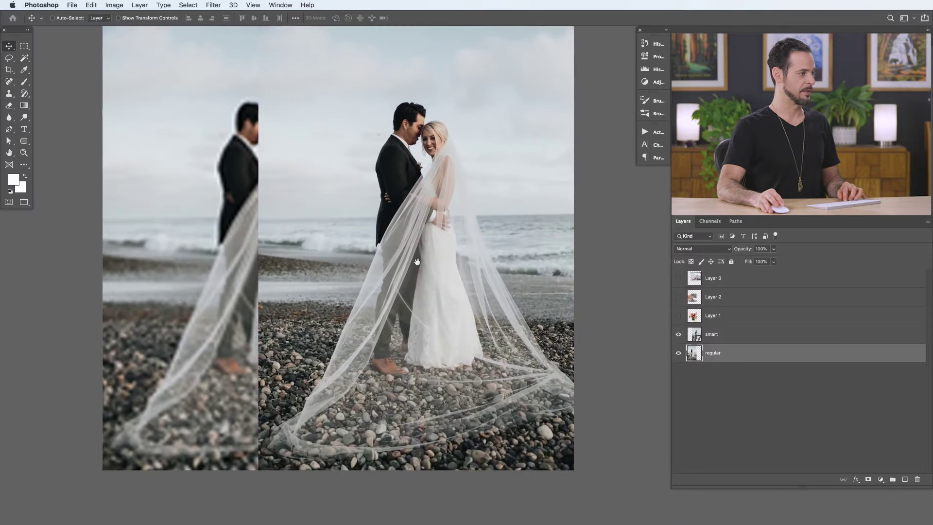
{"action": "scroll", "coordinate": [406, 248], "scroll_direction": "down", "scroll_amount": 1}
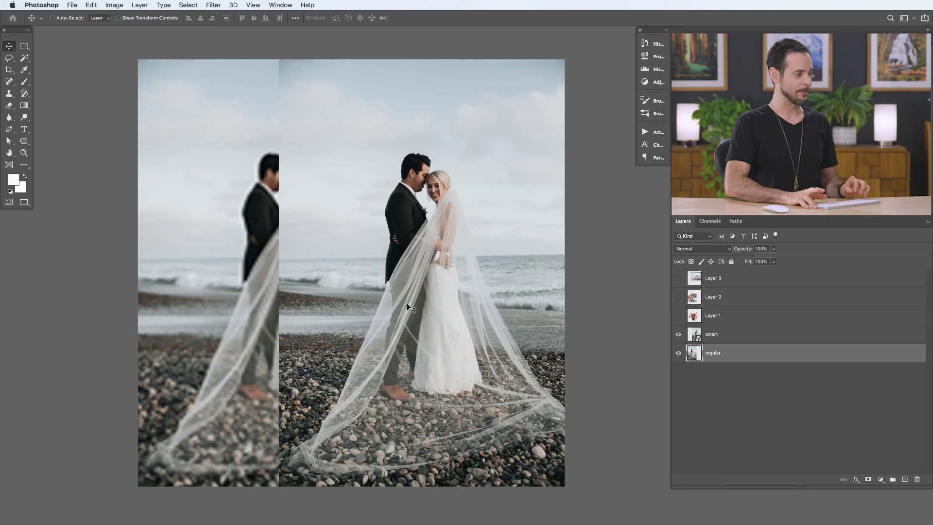
- Delete the regular layer and make Layers 1, 2 and 3 visible
{"action": "key", "text": "Delete"}
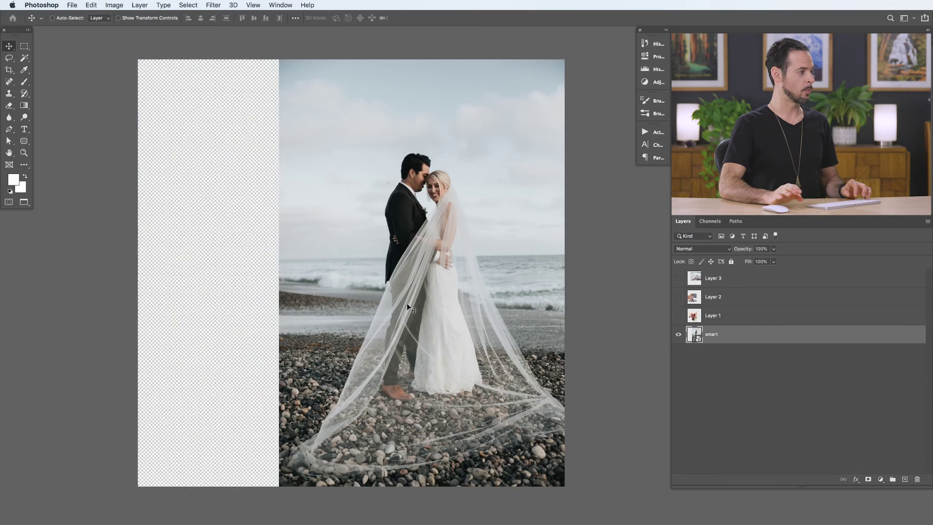
{"action": "left_click", "coordinate": [724, 318]}
{"action": "left_click_drag", "start_coordinate": [682, 317], "coordinate": [678, 279]}
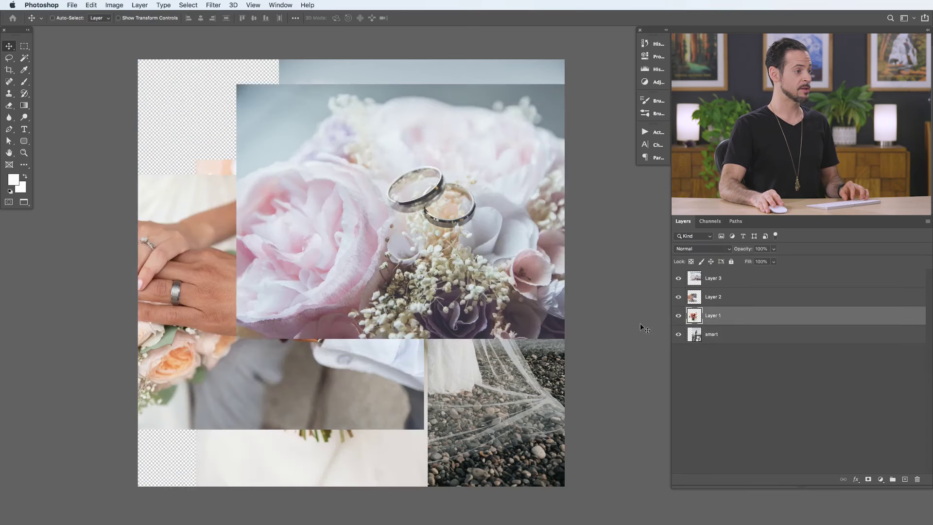
- Convert Layer 3, Layer 2 and Layer 1 each to its own smart object
{"action": "left_click", "coordinate": [733, 285]}
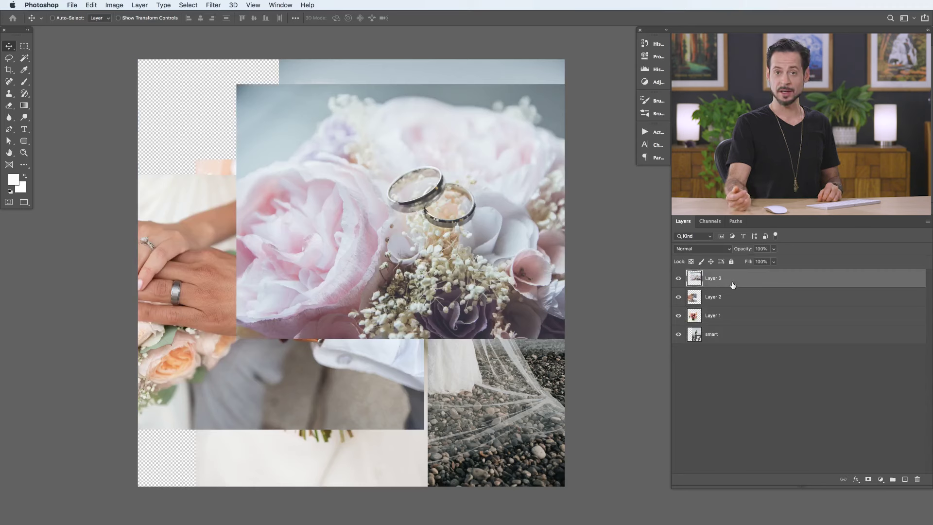
{"action": "right_click", "coordinate": [734, 285]}
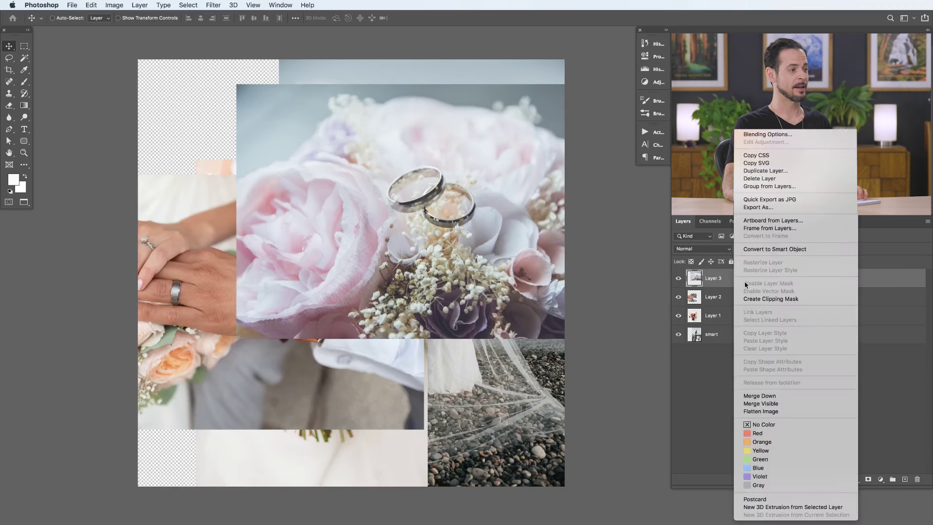
{"action": "left_click", "coordinate": [761, 250]}
{"action": "left_click", "coordinate": [746, 296]}
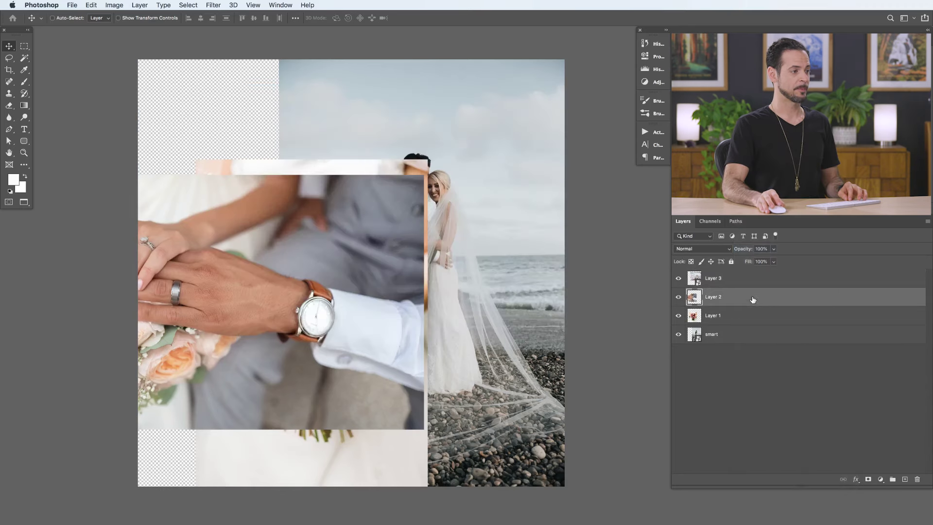
{"action": "right_click", "coordinate": [755, 298]}
{"action": "left_click", "coordinate": [777, 249]}
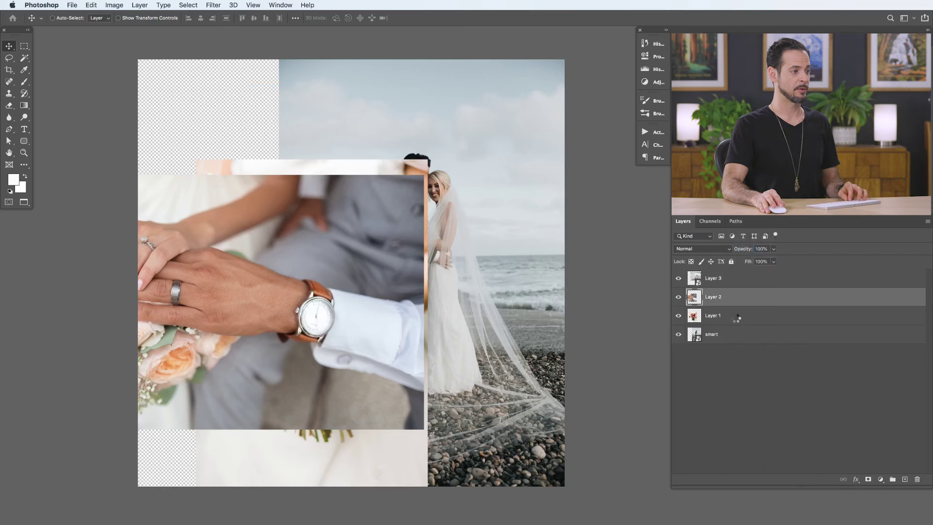
{"action": "left_click", "coordinate": [742, 316]}
{"action": "right_click", "coordinate": [743, 316]}
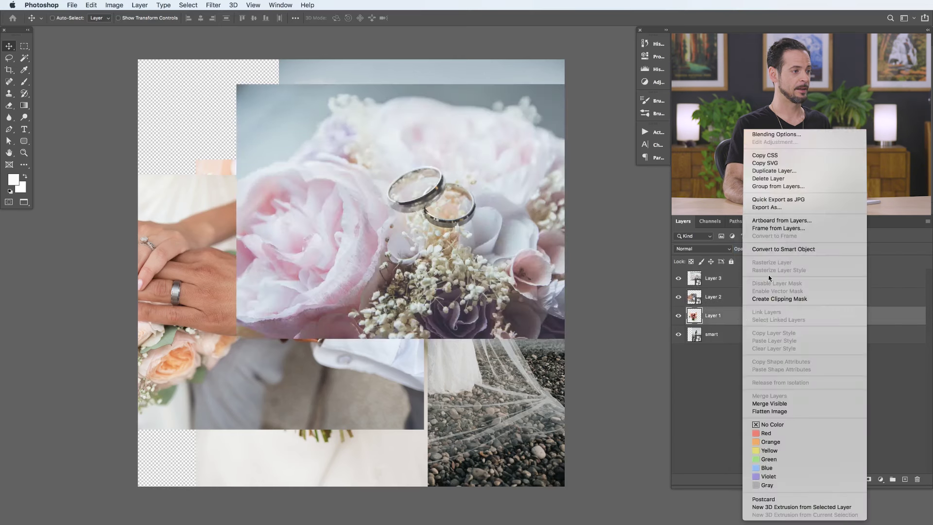
{"action": "left_click", "coordinate": [774, 249]}
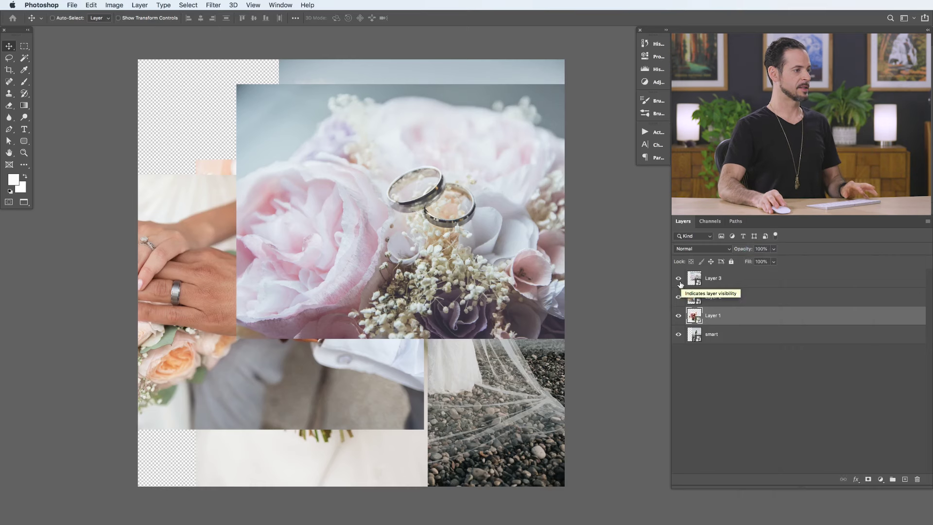
- Hide Layers 1 to 3 and select the smart layer holding the couple photo
{"action": "left_click", "coordinate": [678, 312]}
{"action": "left_click", "coordinate": [683, 339]}
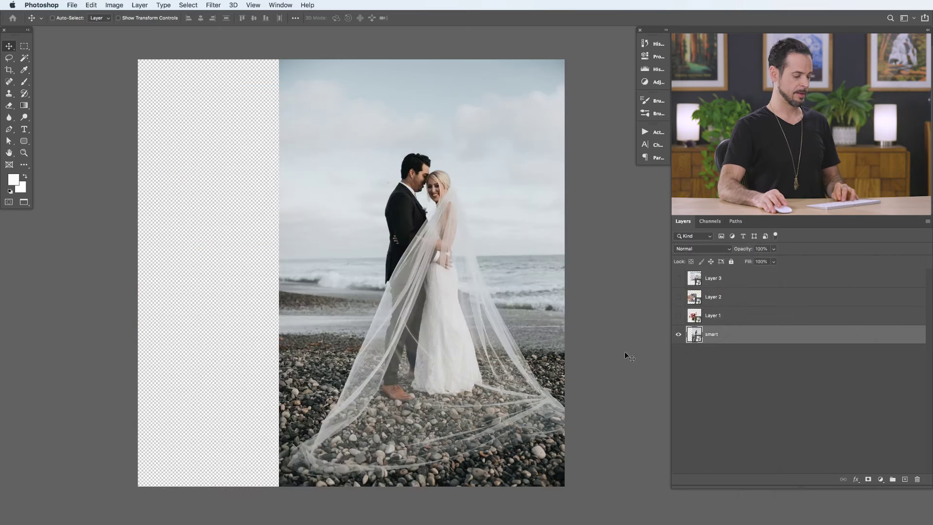
- Move the couple photo over to the left edge of the canvas
{"action": "left_click_drag", "start_coordinate": [503, 362], "coordinate": [345, 364]}
{"action": "key", "text": "c"}
{"action": "left_click", "coordinate": [678, 314]}
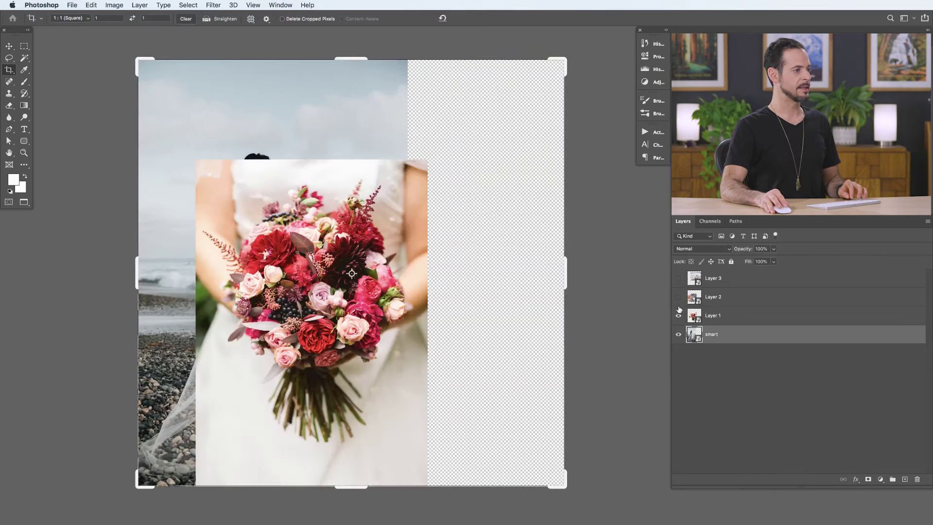
{"action": "left_click", "coordinate": [679, 278]}
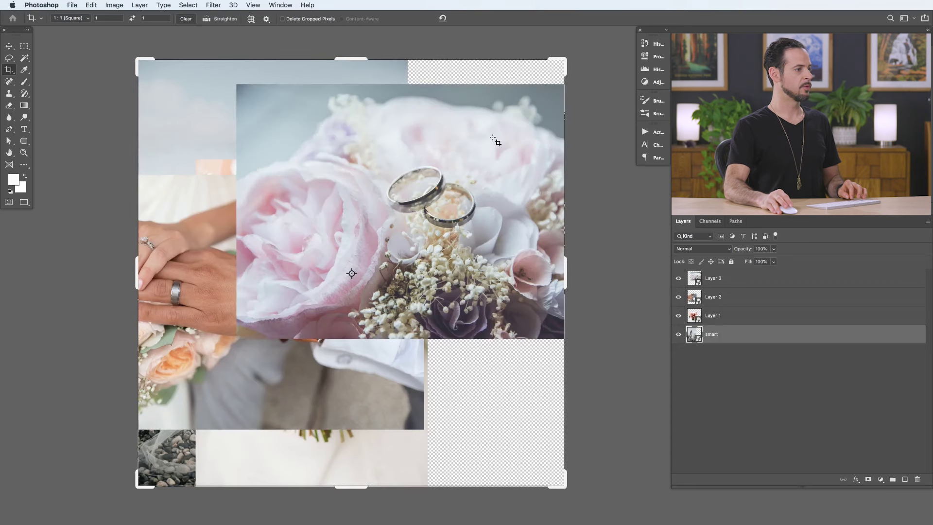
{"action": "left_click_drag", "start_coordinate": [679, 288], "coordinate": [678, 316]}
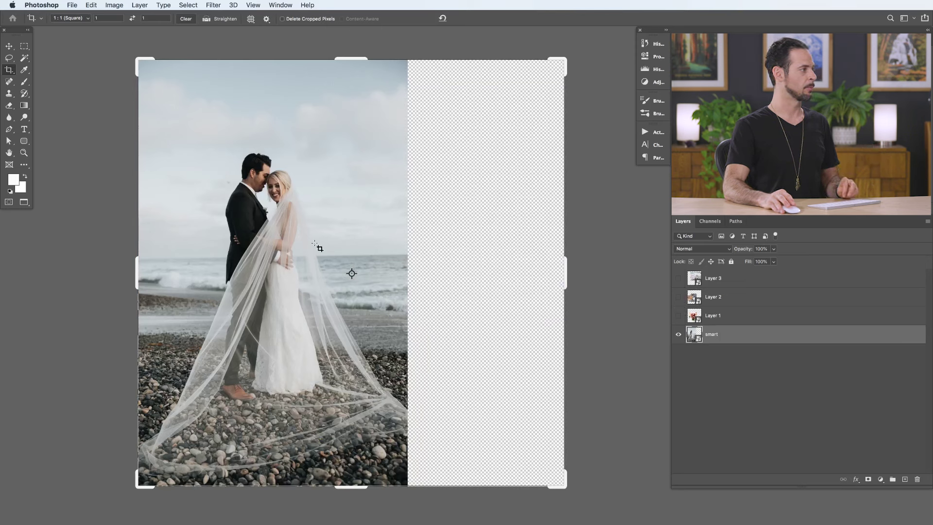
- Show and group Layers 1 to 3, masking the group to a full-height rectangular selection over the canvas's right-hand part
{"action": "left_click", "coordinate": [24, 46]}
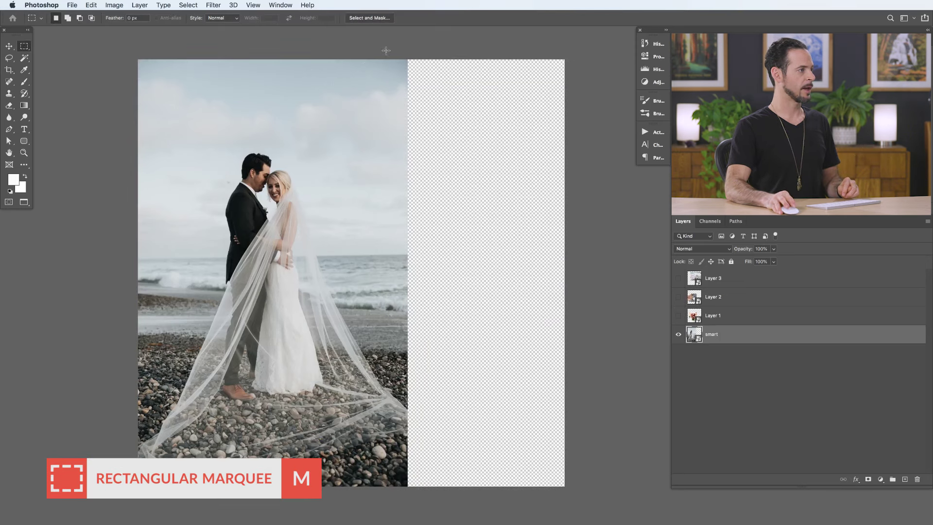
{"action": "left_click_drag", "start_coordinate": [461, 154], "coordinate": [594, 456]}
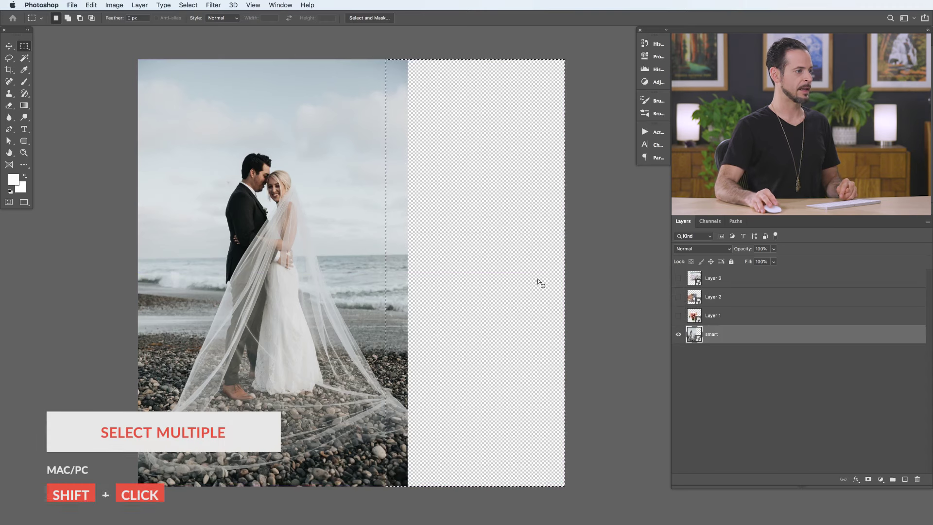
{"action": "left_click", "coordinate": [679, 315]}
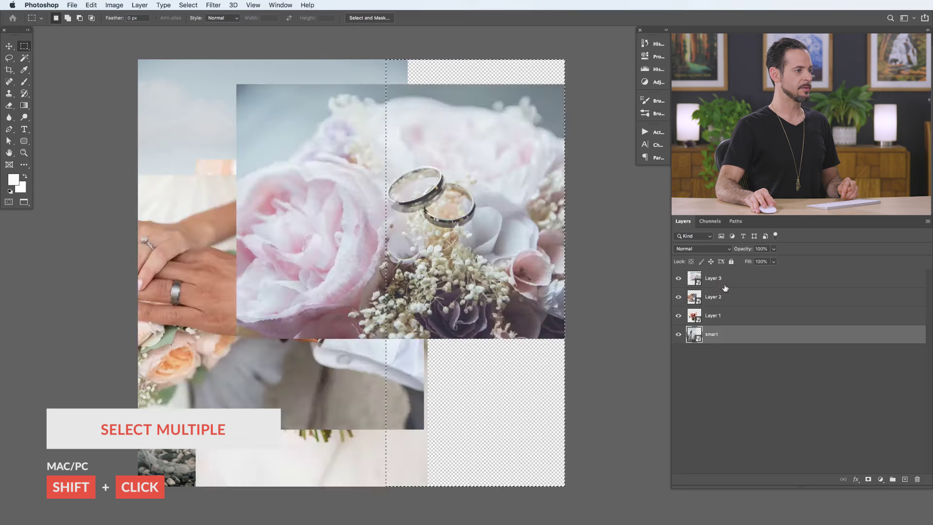
{"action": "left_click", "coordinate": [732, 280]}
{"action": "left_click", "coordinate": [730, 318], "text": "shift"}
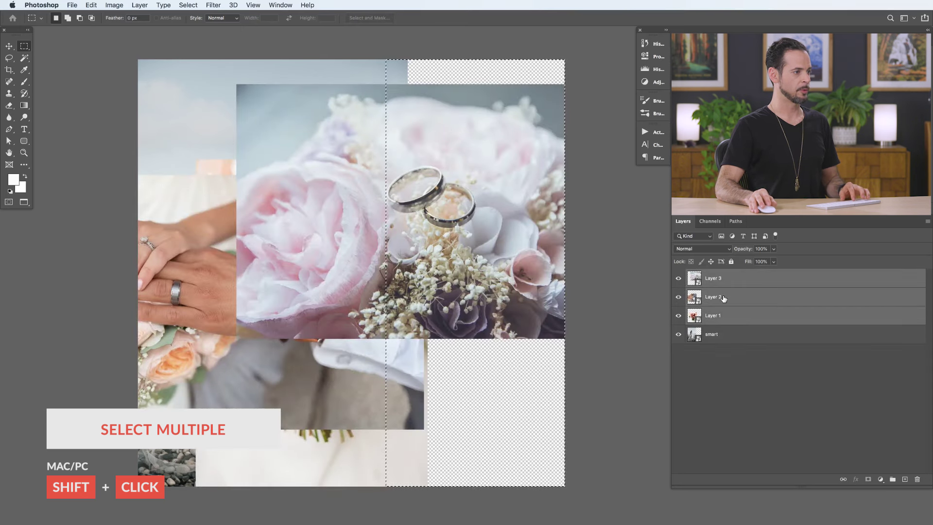
{"action": "key", "text": "super+g"}
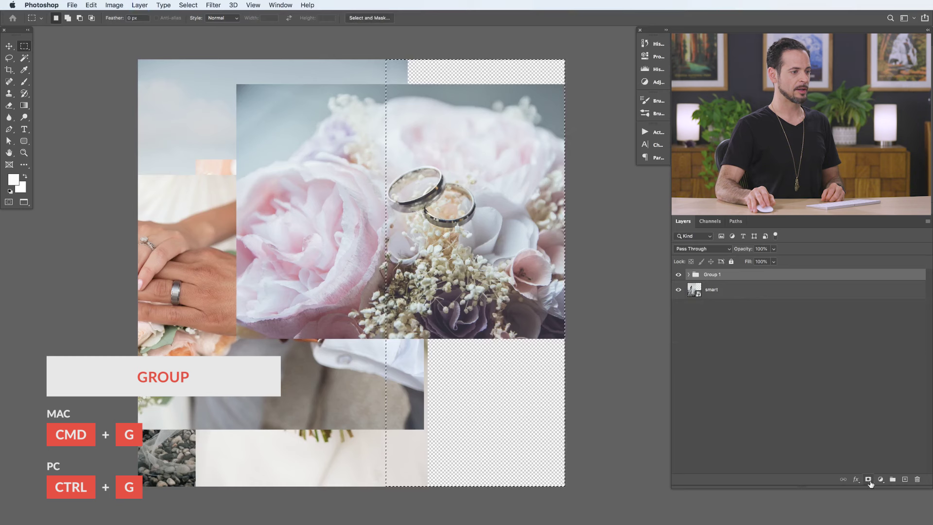
{"action": "left_click", "coordinate": [869, 480]}
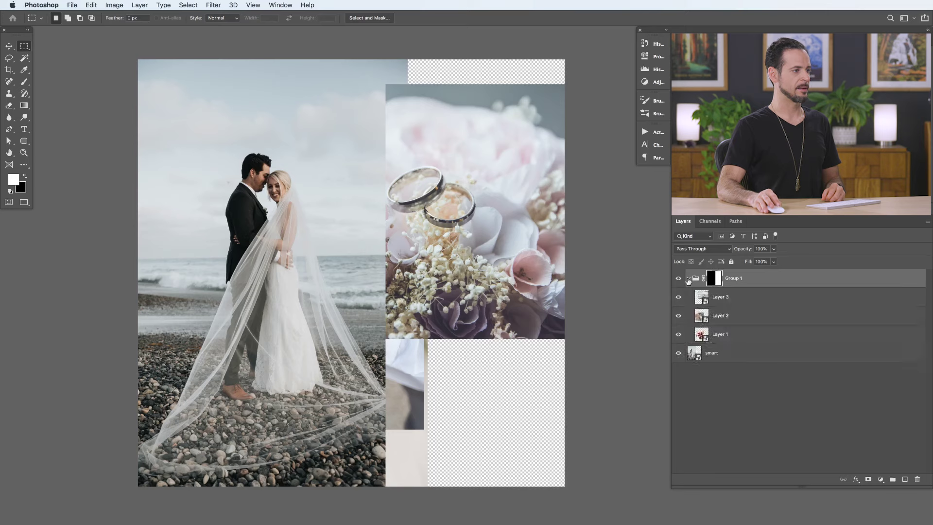
- Move the Layer 3 rings photo to the canvas's upper-right corner and scale it down proportionally to the masked column's width
{"action": "left_click", "coordinate": [758, 303]}
{"action": "key", "text": "v"}
{"action": "left_click_drag", "start_coordinate": [477, 321], "coordinate": [424, 291]}
{"action": "key", "text": "super+t"}
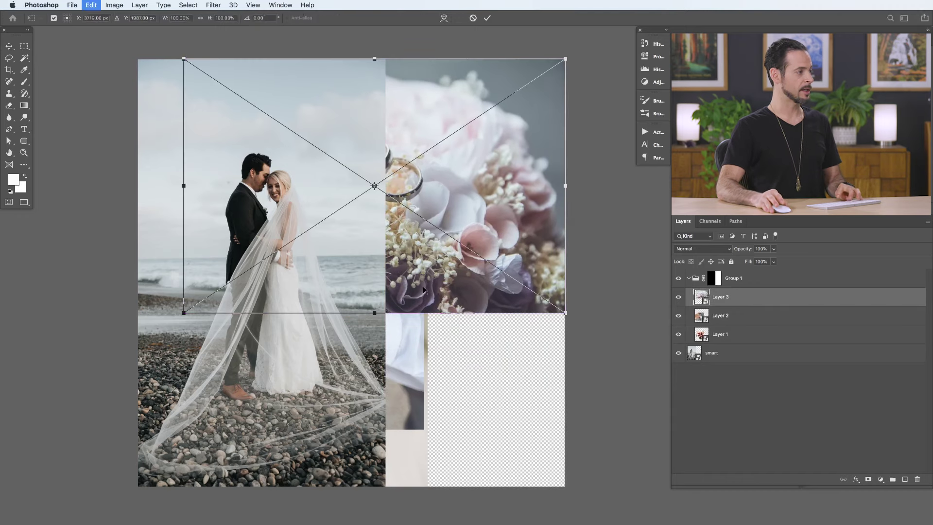
{"action": "left_click_drag", "start_coordinate": [183, 312], "coordinate": [382, 179]}
{"action": "key", "text": "Return"}
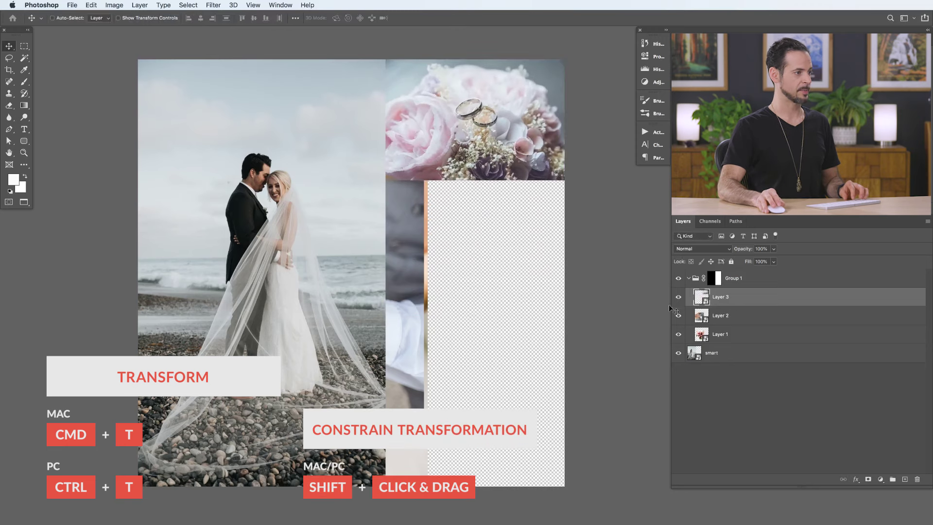
- Scale down the Layer 2 hands photo and place it directly below the rings photo in the masked column
{"action": "left_click", "coordinate": [726, 317]}
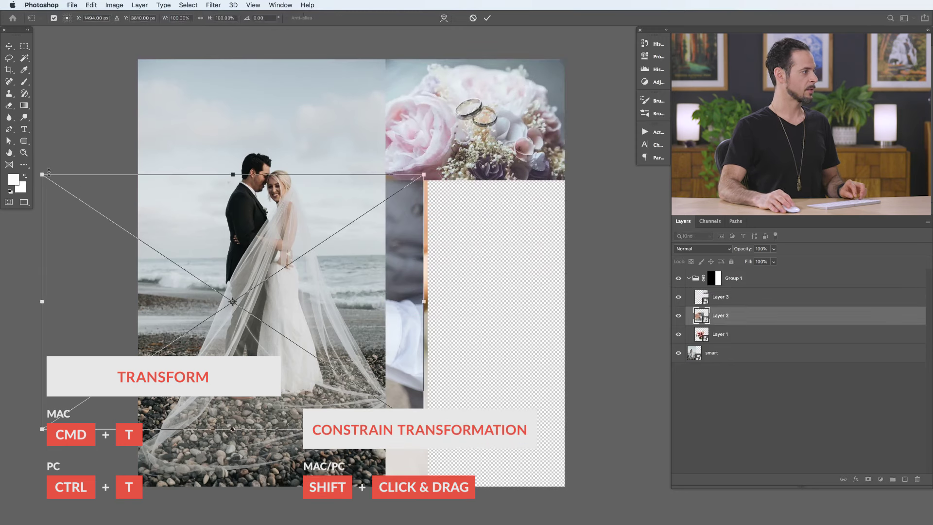
{"action": "left_click_drag", "start_coordinate": [49, 173], "coordinate": [273, 302]}
{"action": "left_click_drag", "start_coordinate": [351, 328], "coordinate": [485, 207]}
{"action": "key", "text": "Return"}
- Scale down the Layer 1 bouquet photo and place it directly below the hands photo in the masked column
{"action": "left_click", "coordinate": [692, 335]}
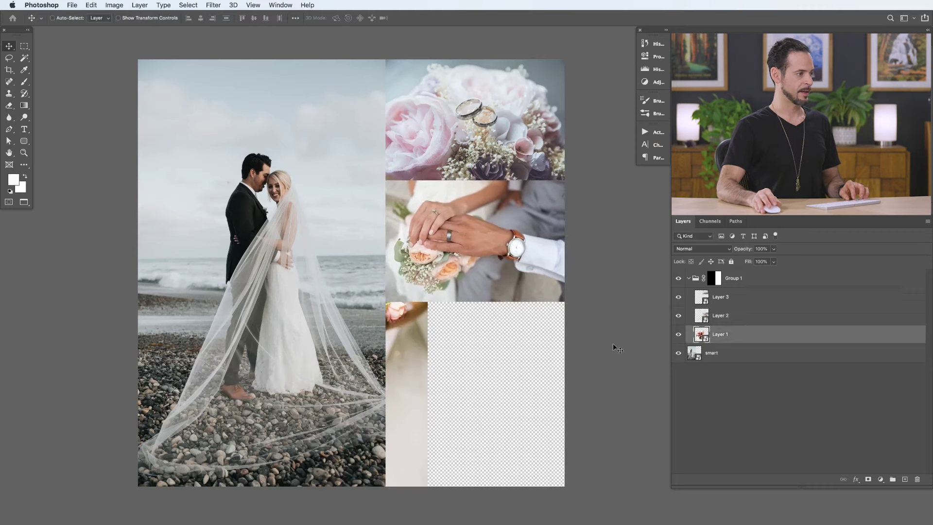
{"action": "key", "text": "cmd+t"}
{"action": "left_click_drag", "start_coordinate": [191, 165], "coordinate": [311, 340]}
{"action": "left_click_drag", "start_coordinate": [376, 415], "coordinate": [461, 390]}
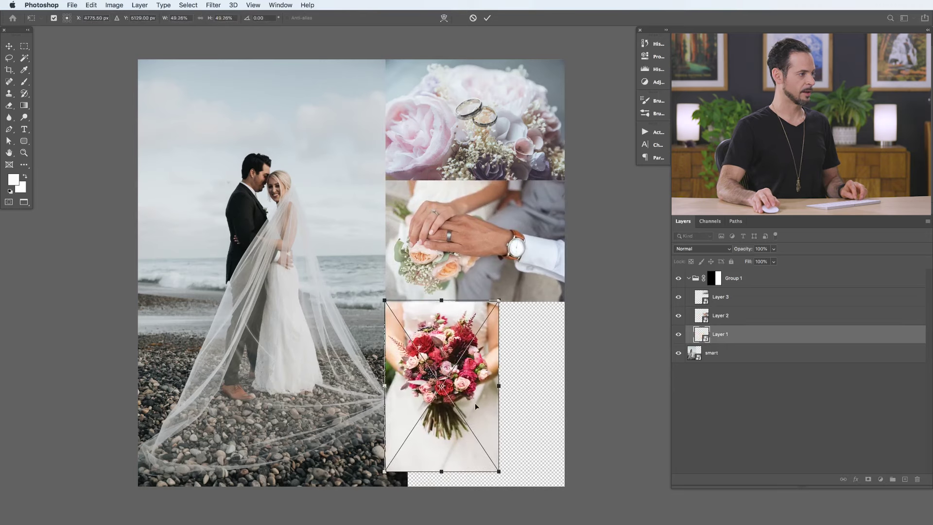
{"action": "left_click_drag", "start_coordinate": [502, 467], "coordinate": [361, 350]}
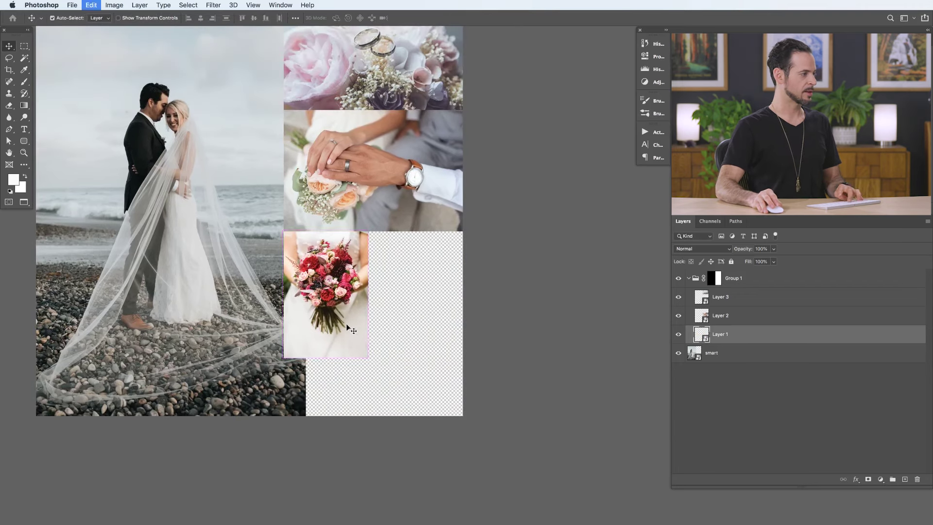
- Enlarge the bouquet photo to about 79% and position it to fill the space below the hands photo
{"action": "left_click_drag", "start_coordinate": [369, 358], "coordinate": [525, 467]}
{"action": "left_click_drag", "start_coordinate": [374, 410], "coordinate": [377, 377]}
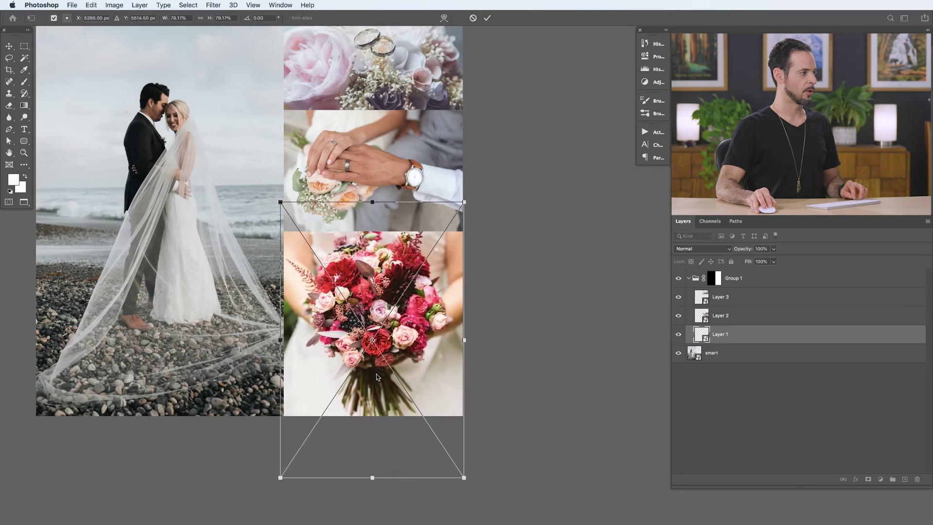
{"action": "key", "text": "Return"}
{"action": "scroll", "coordinate": [369, 340], "scroll_direction": "up", "scroll_amount": 3}
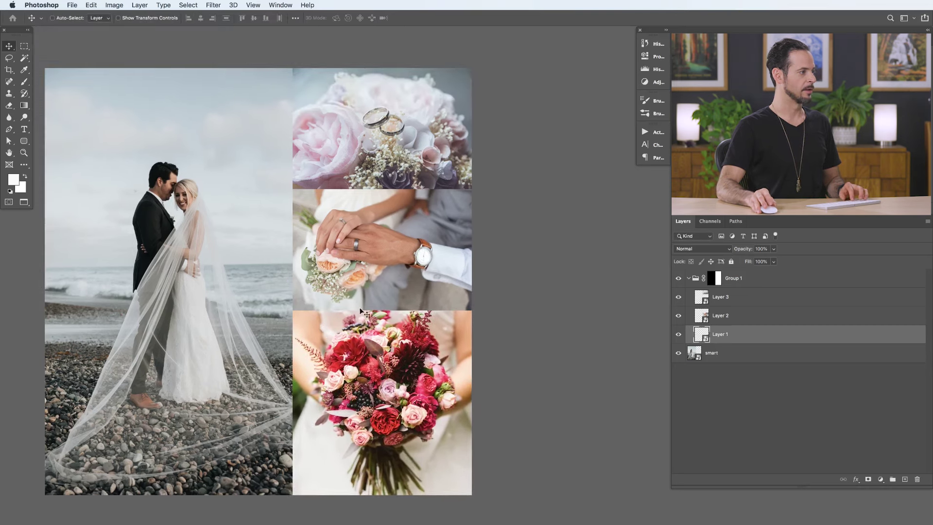
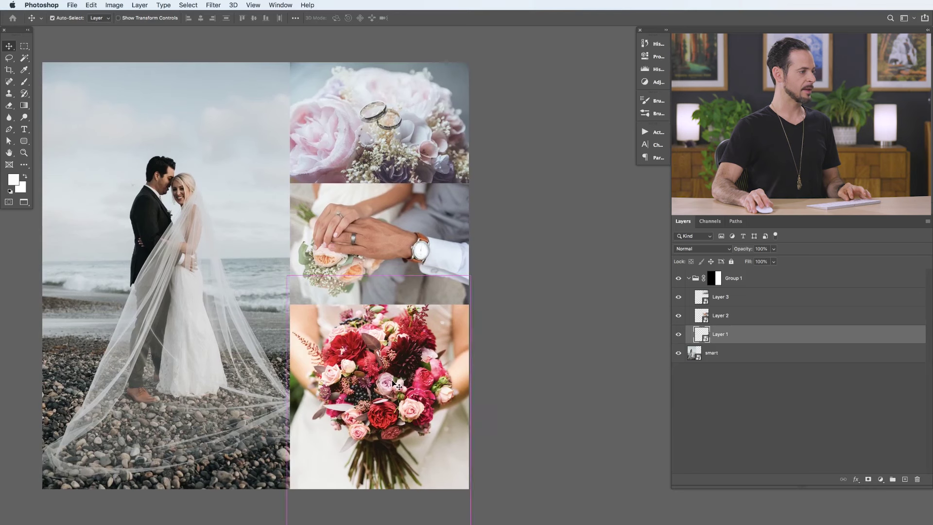
- Take Layer 1 out of Group 1, place it above the smart layer and move its bouquet over the couple photo
{"action": "left_click_drag", "start_coordinate": [738, 335], "coordinate": [735, 356]}
{"action": "left_click_drag", "start_coordinate": [394, 399], "coordinate": [421, 408]}
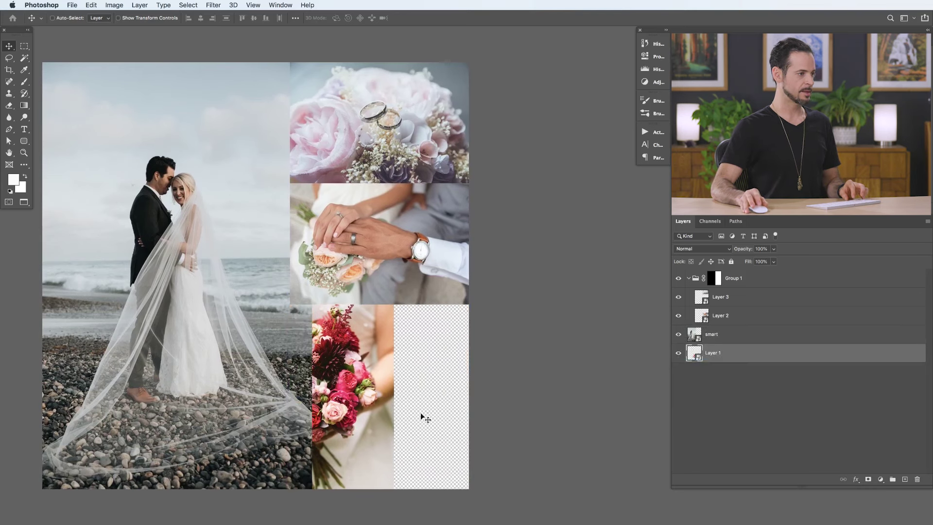
{"action": "left_click_drag", "start_coordinate": [330, 406], "coordinate": [335, 410]}
{"action": "left_click_drag", "start_coordinate": [742, 357], "coordinate": [751, 328]}
{"action": "left_click_drag", "start_coordinate": [367, 405], "coordinate": [241, 289]}
- Enlarge the bouquet photo to about 145% and position it to fill the large left section of the collage
{"action": "key", "text": "super+t"}
{"action": "left_click_drag", "start_coordinate": [277, 170], "coordinate": [389, 37]}
{"action": "left_click_drag", "start_coordinate": [320, 286], "coordinate": [293, 295]}
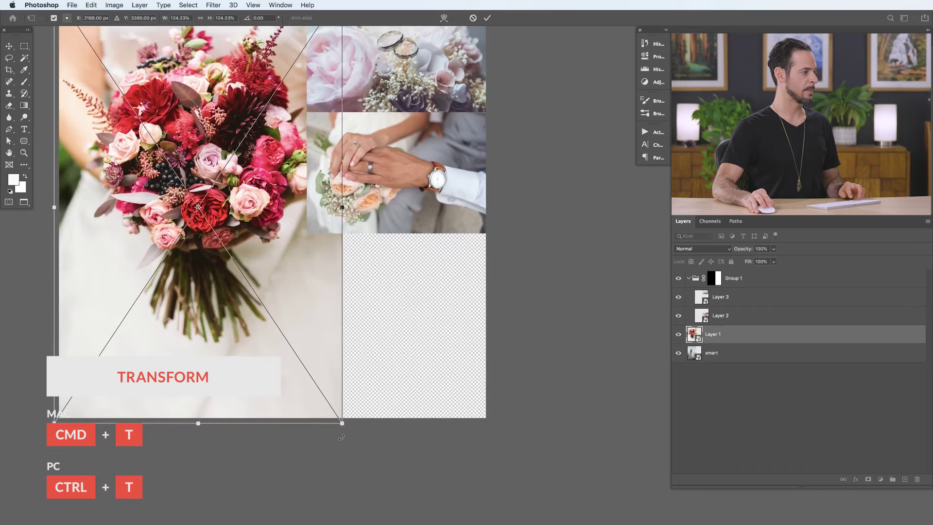
{"action": "left_click_drag", "start_coordinate": [342, 423], "coordinate": [391, 496]}
{"action": "left_click_drag", "start_coordinate": [346, 381], "coordinate": [309, 393]}
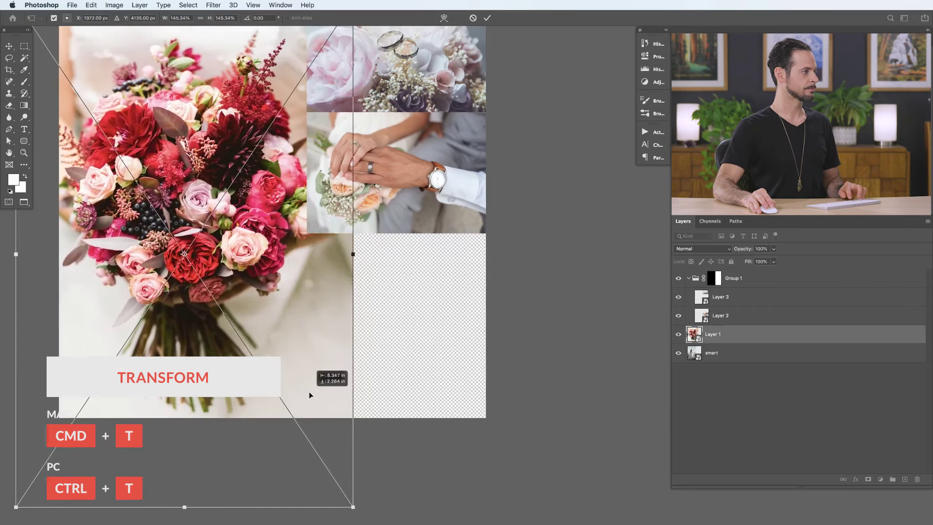
{"action": "key", "text": "Return"}
- Move the smart layer into Group 1 and scale its couple photo to about 65% to fill the space below the hands
{"action": "left_click_drag", "start_coordinate": [350, 312], "coordinate": [334, 365]}
{"action": "left_click_drag", "start_coordinate": [738, 363], "coordinate": [739, 325]}
{"action": "key", "text": "ctrl+t"}
{"action": "left_click_drag", "start_coordinate": [469, 285], "coordinate": [484, 237]}
{"action": "left_click_drag", "start_coordinate": [418, 366], "coordinate": [419, 363]}
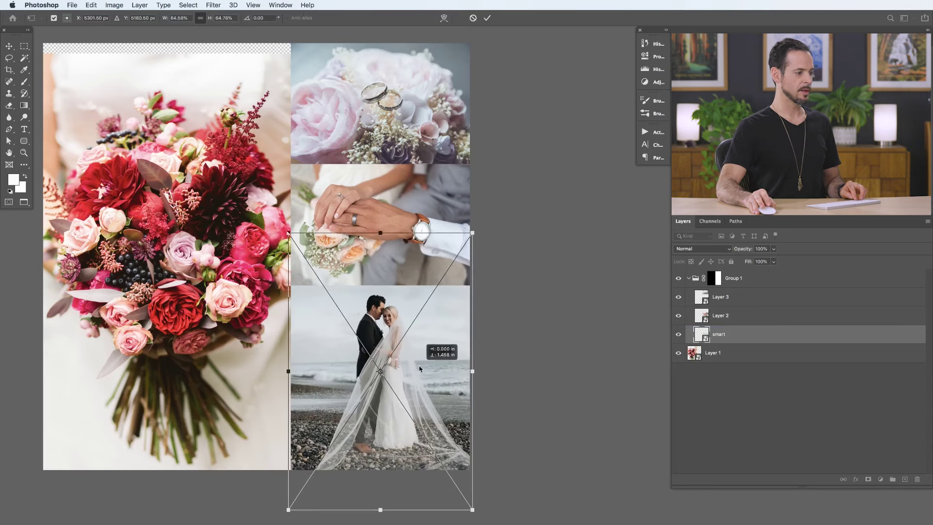
{"action": "key", "text": "Return"}
- Reposition the large bouquet photo so it covers the transparent gap at the canvas's upper edge
{"action": "scroll", "coordinate": [298, 323], "scroll_direction": "up", "scroll_amount": 3}
{"action": "scroll", "coordinate": [298, 323], "scroll_direction": "left", "scroll_amount": 4}
{"action": "left_click_drag", "start_coordinate": [253, 395], "coordinate": [246, 381]}
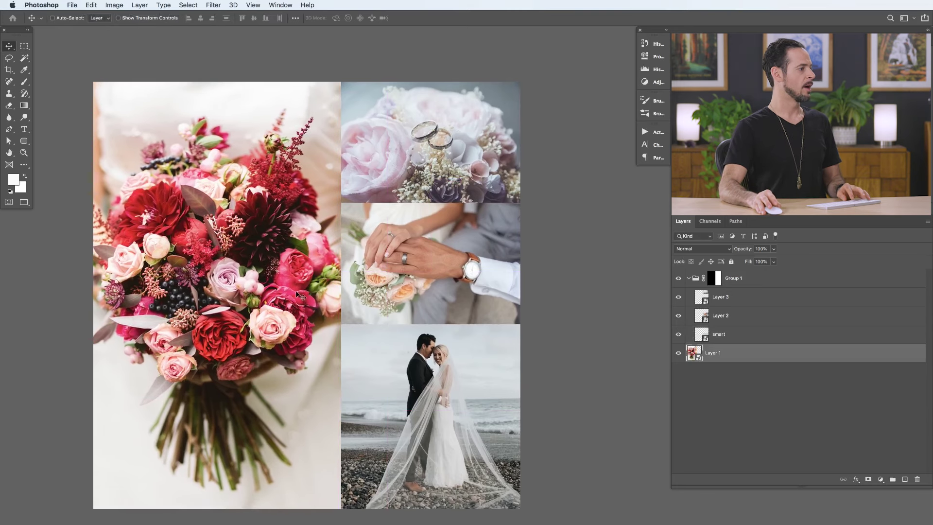
{"action": "left_click_drag", "start_coordinate": [308, 324], "coordinate": [311, 306]}
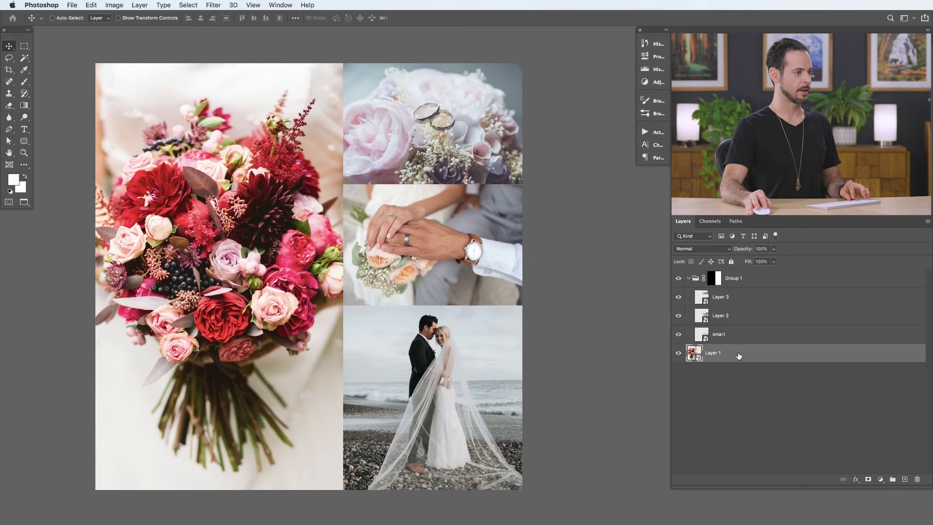
- Take the smart layer out of Group 1, place it above Layer 1 and enlarge the couple photo to about 109% over the large left section
{"action": "left_click_drag", "start_coordinate": [733, 335], "coordinate": [737, 360]}
{"action": "left_click_drag", "start_coordinate": [455, 404], "coordinate": [299, 397]}
{"action": "key", "text": "ctrl+bracketright"}
{"action": "key", "text": "ctrl+t"}
{"action": "left_click_drag", "start_coordinate": [172, 246], "coordinate": [46, 58]}
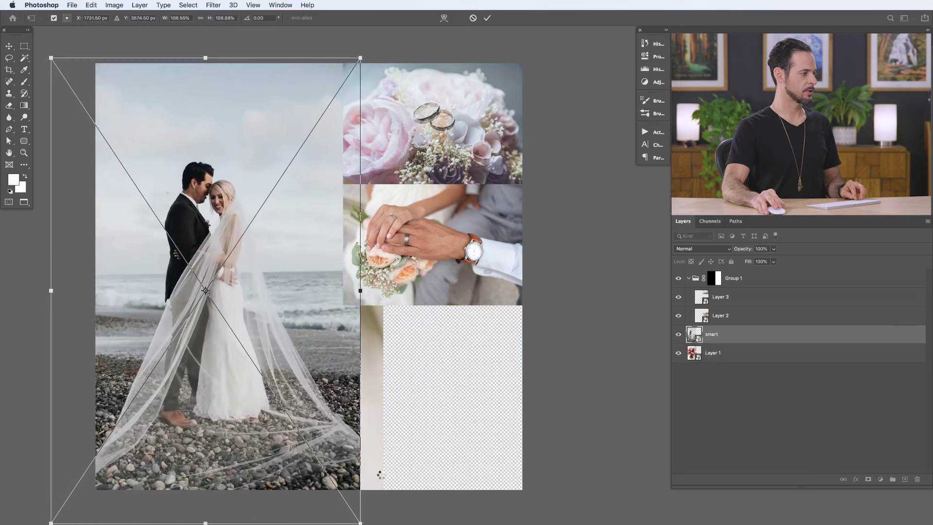
{"action": "key", "text": "Return"}
- Move Layer 1 into Group 1 and scale its bouquet photo down to the masked column's width below the hands photo
{"action": "left_click_drag", "start_coordinate": [731, 354], "coordinate": [733, 307]}
{"action": "left_click_drag", "start_coordinate": [382, 370], "coordinate": [532, 406]}
{"action": "key", "text": "super+t"}
{"action": "left_click_drag", "start_coordinate": [535, 106], "coordinate": [389, 325]}
{"action": "left_click_drag", "start_coordinate": [334, 416], "coordinate": [472, 370]}
{"action": "key", "text": "Return"}
- Send Layer 1 below Layer 2 within Group 1 and fine-tune the bouquet's position in the column
{"action": "key", "text": "super+bracketleft"}
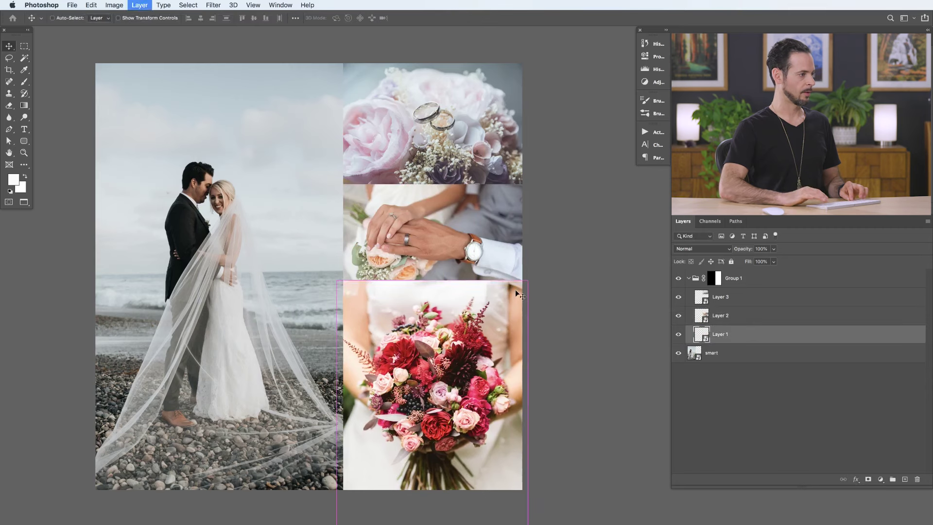
{"action": "mouse_move", "coordinate": [473, 367]}
{"action": "left_mouse_down"}
{"action": "mouse_move", "coordinate": [472, 353]}
{"action": "mouse_move", "coordinate": [474, 363]}
{"action": "left_mouse_up"}
{"action": "scroll", "coordinate": [457, 372], "scroll_direction": "left", "scroll_amount": 2}
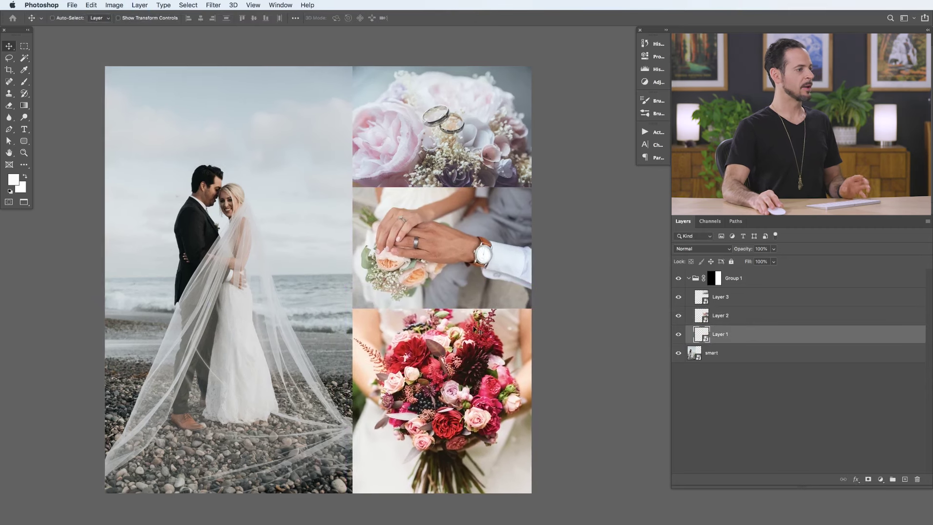
- Create a new layer above Group 1 and select a thin full-height strip along the border between the couple photo and the column
{"action": "left_click", "coordinate": [690, 278]}
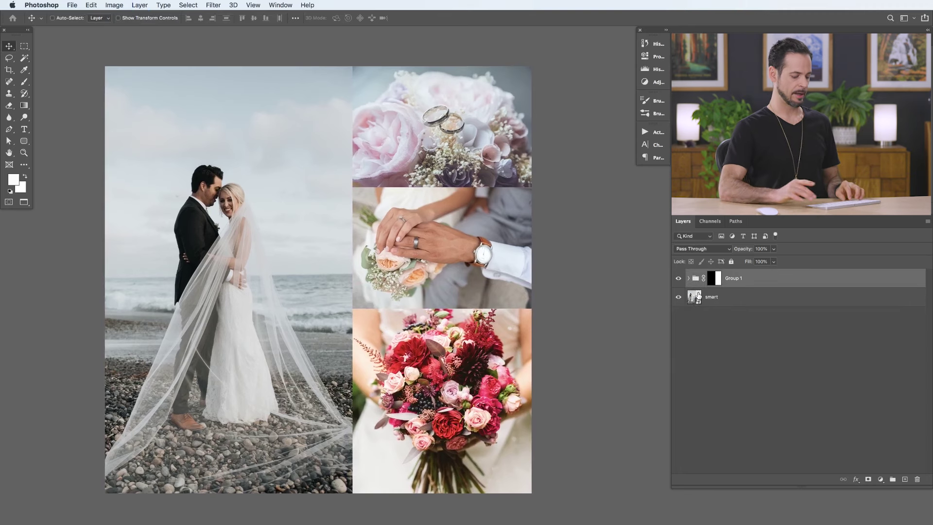
{"action": "key", "text": "super+shift+alt+n"}
{"action": "key", "text": "m"}
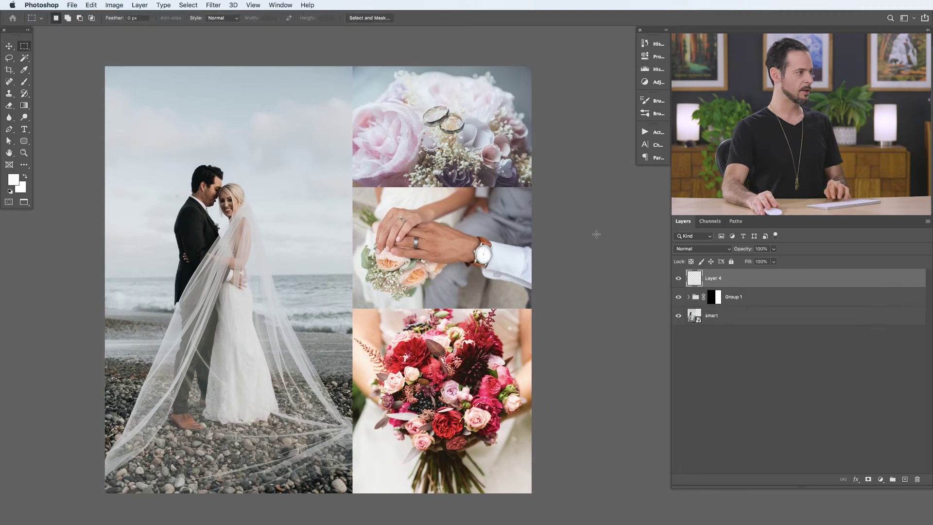
{"action": "mouse_move", "coordinate": [340, 436]}
{"action": "left_mouse_down"}
{"action": "mouse_move", "coordinate": [369, 462]}
{"action": "mouse_move", "coordinate": [352, 448]}
{"action": "left_mouse_up"}
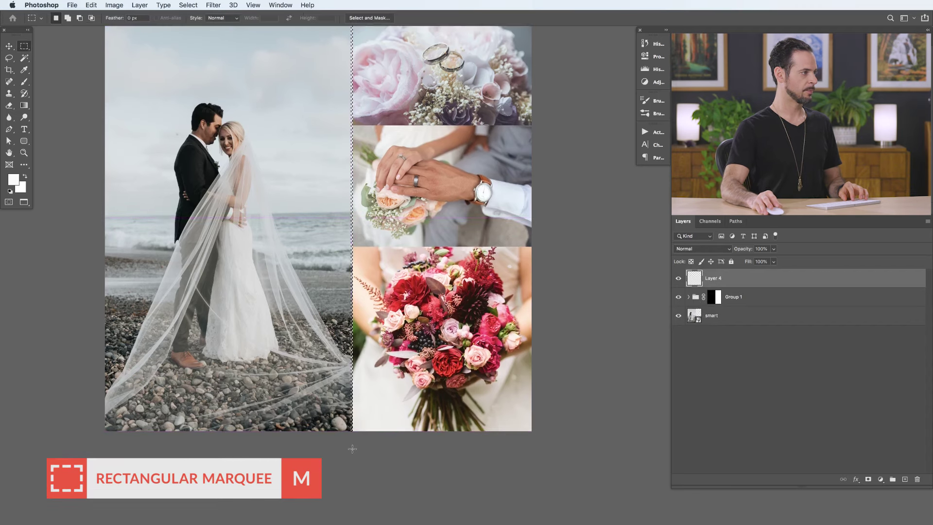
{"action": "left_click_drag", "start_coordinate": [362, 313], "coordinate": [364, 379]}
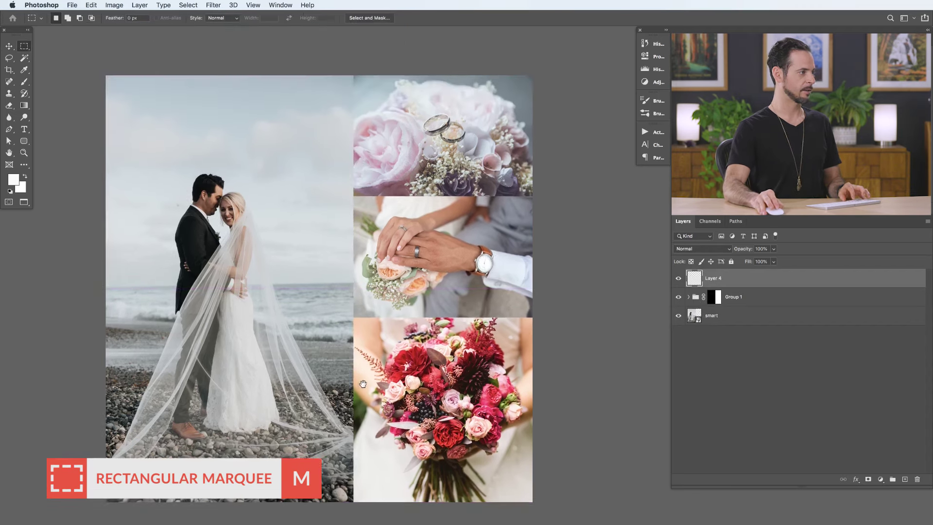
- Fill the selected strip with white at Normal mode and 100% opacity, and remove the selection
{"action": "key", "text": "shift+BackSpace"}
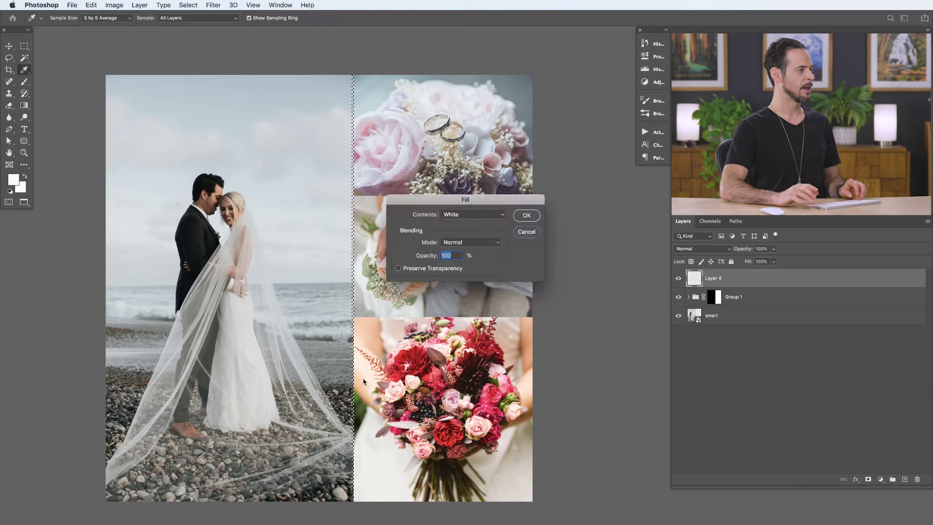
{"action": "left_click", "coordinate": [527, 217]}
{"action": "key", "text": "m"}
{"action": "key", "text": "super+d"}
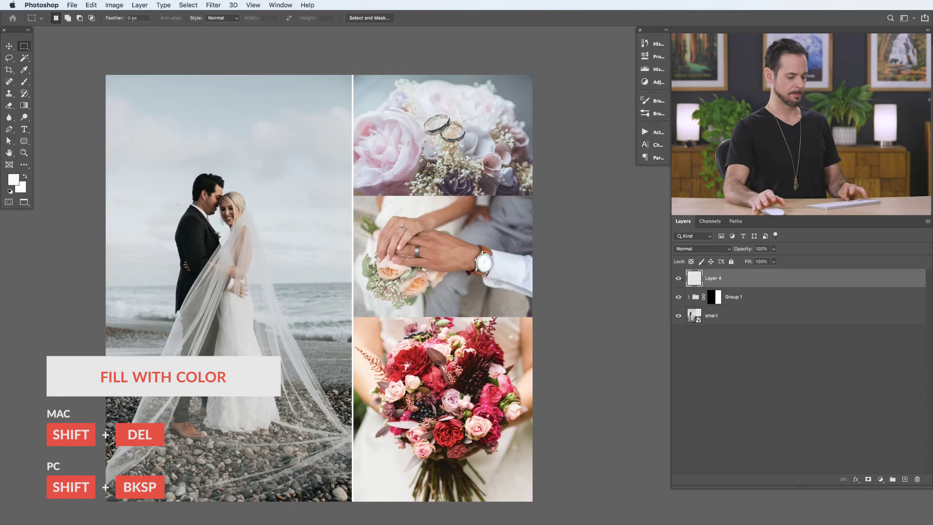
- Duplicate the vertical white divider layer and rotate the copy 90 degrees to make a horizontal line
{"action": "key", "text": "super+j"}
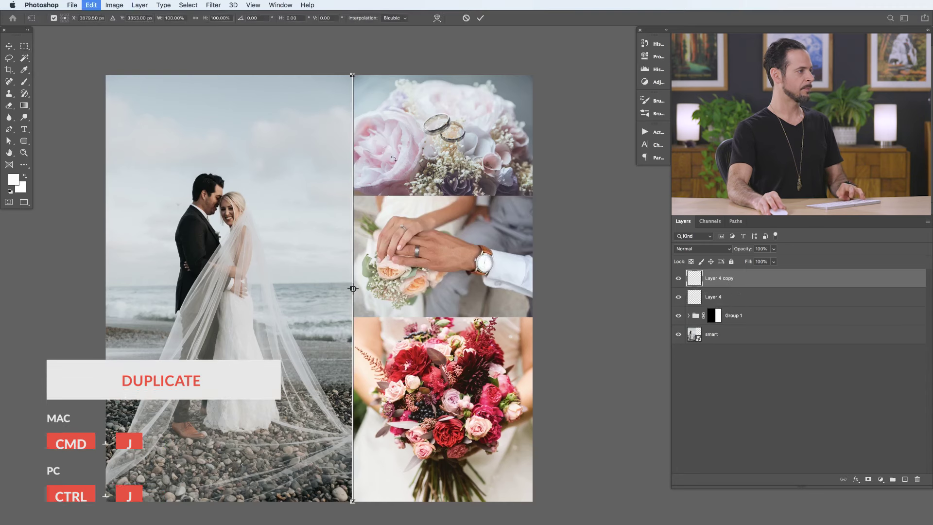
{"action": "key", "text": "super+t"}
{"action": "left_click_drag", "start_coordinate": [375, 97], "coordinate": [453, 295]}
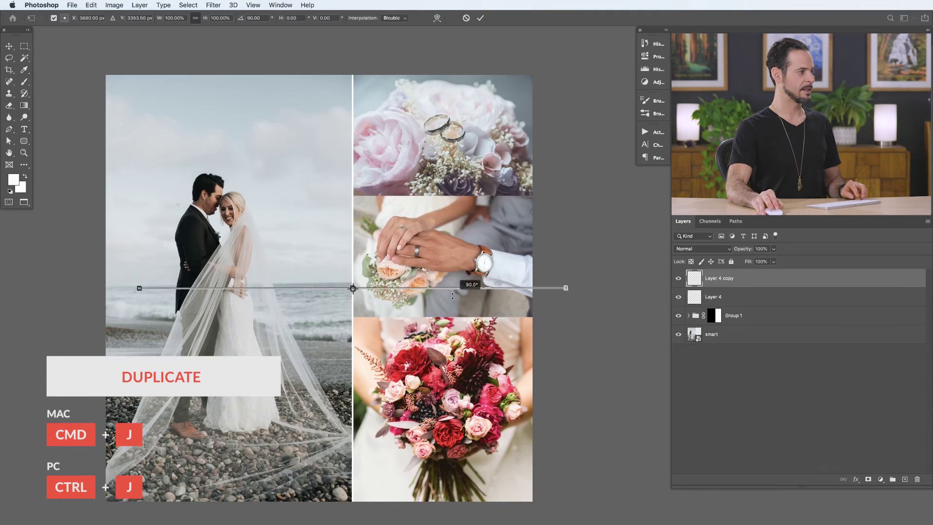
{"action": "key", "text": "Return"}
- Position the horizontal divider on a border between the column photos and duplicate it for the column's other photo border
{"action": "key", "text": "v"}
{"action": "mouse_move", "coordinate": [451, 289]}
{"action": "left_mouse_down"}
{"action": "mouse_move", "coordinate": [525, 401]}
{"action": "mouse_move", "coordinate": [473, 360]}
{"action": "mouse_move", "coordinate": [459, 303]}
{"action": "left_mouse_up"}
{"action": "key", "text": "super+j"}
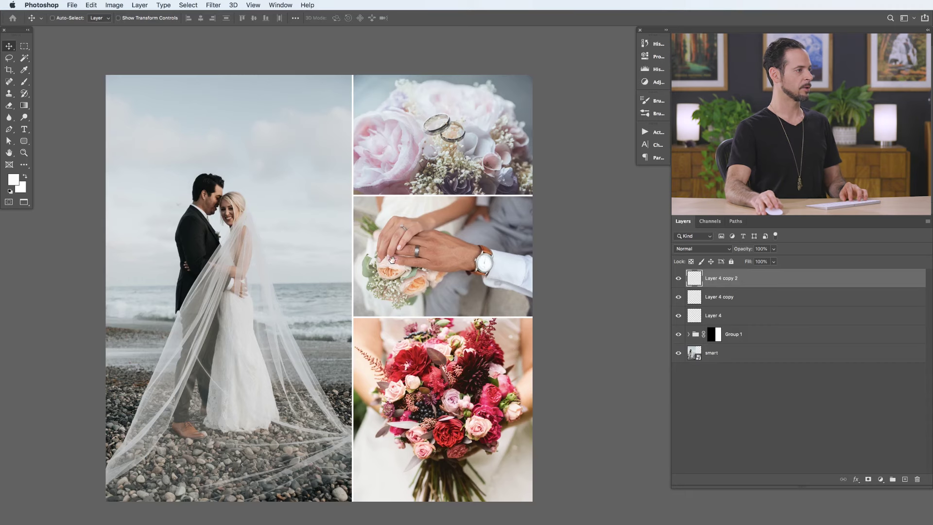
- Duplicate the couple photo's smart layer within the same document
{"action": "scroll", "coordinate": [393, 252], "scroll_direction": "down", "scroll_amount": 2}
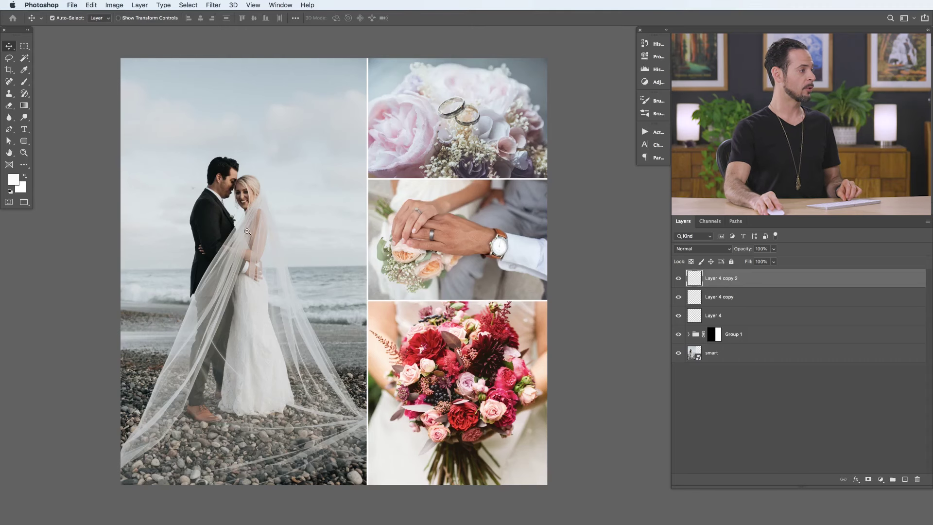
{"action": "left_click", "coordinate": [247, 231]}
{"action": "left_click", "coordinate": [679, 352]}
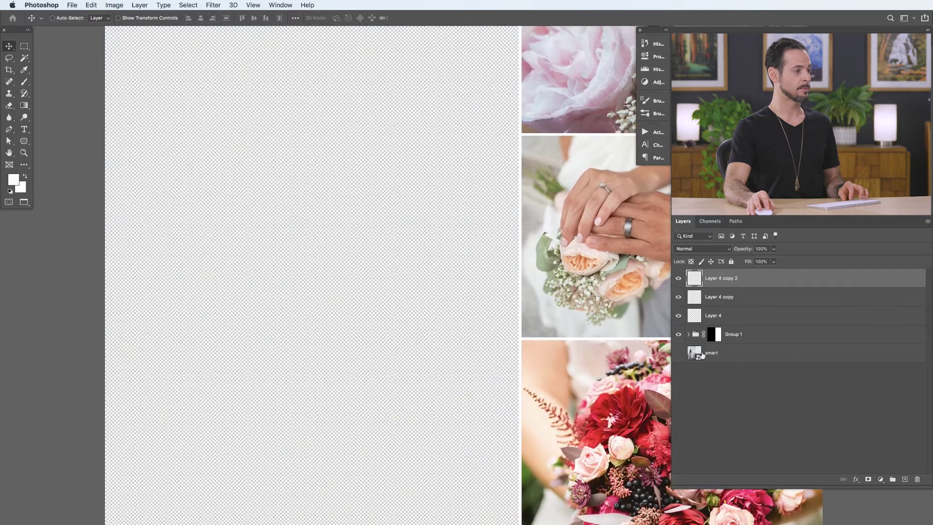
{"action": "left_click", "coordinate": [756, 354]}
{"action": "right_click", "coordinate": [763, 353]}
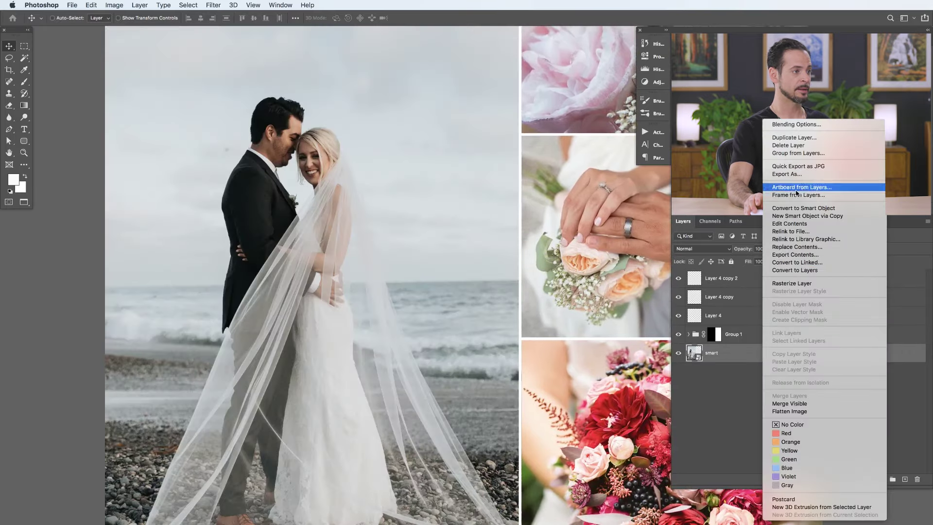
{"action": "left_click", "coordinate": [796, 138]}
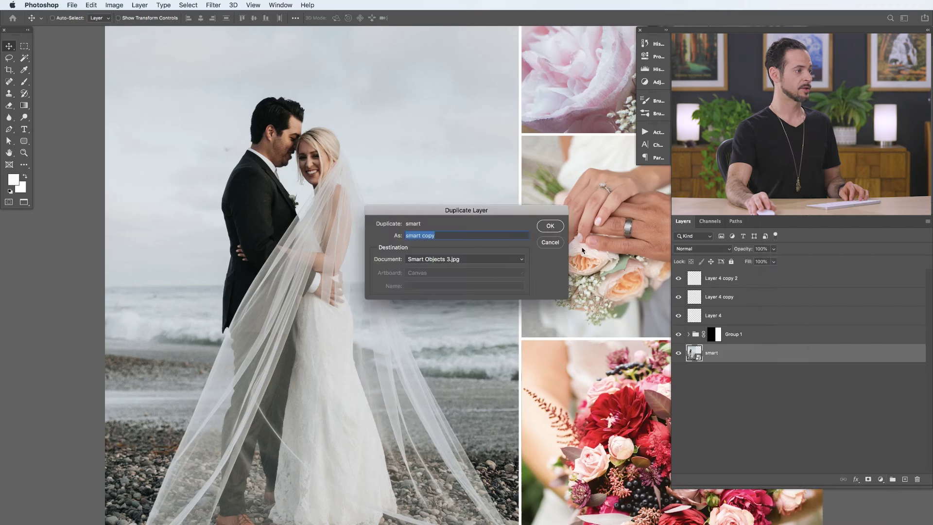
{"action": "left_click", "coordinate": [550, 227]}
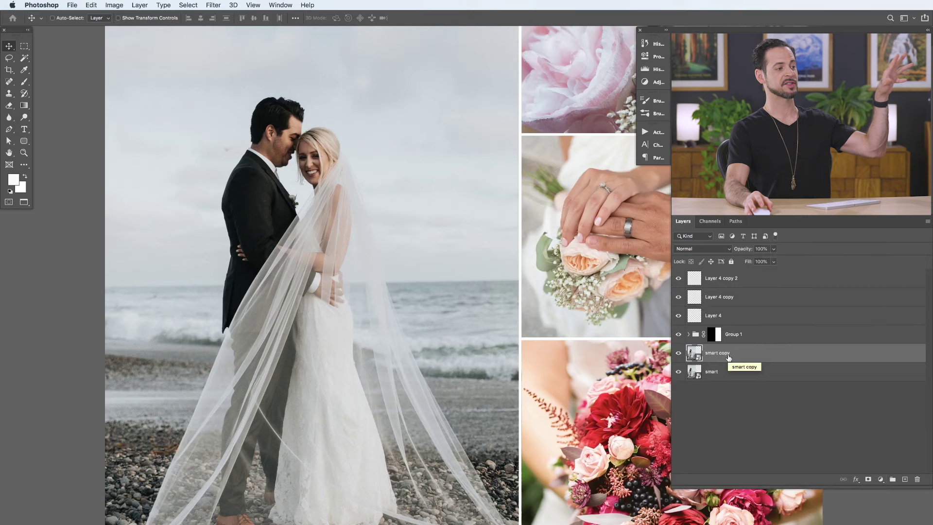
- Rasterize the duplicated couple photo layer and rename it normal
{"action": "right_click", "coordinate": [746, 355]}
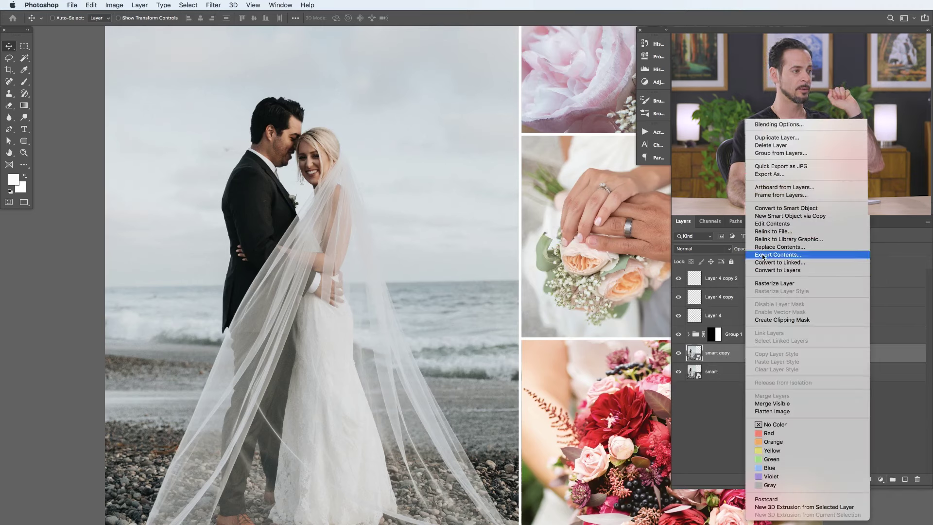
{"action": "left_click", "coordinate": [775, 284]}
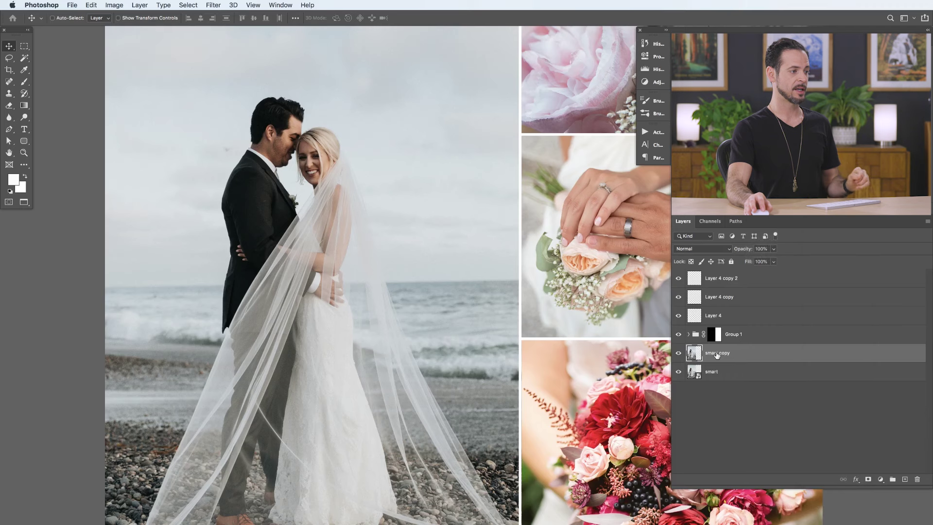
{"action": "key", "text": "Return"}
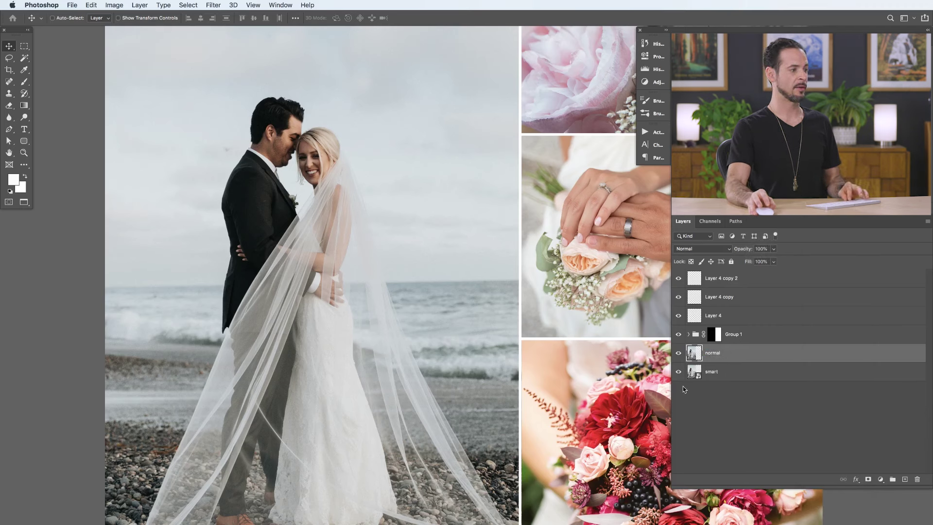
- Hide the three white divider layers and Group 1, leaving only the normal and smart couple photo layers on view
{"action": "left_click", "coordinate": [728, 373]}
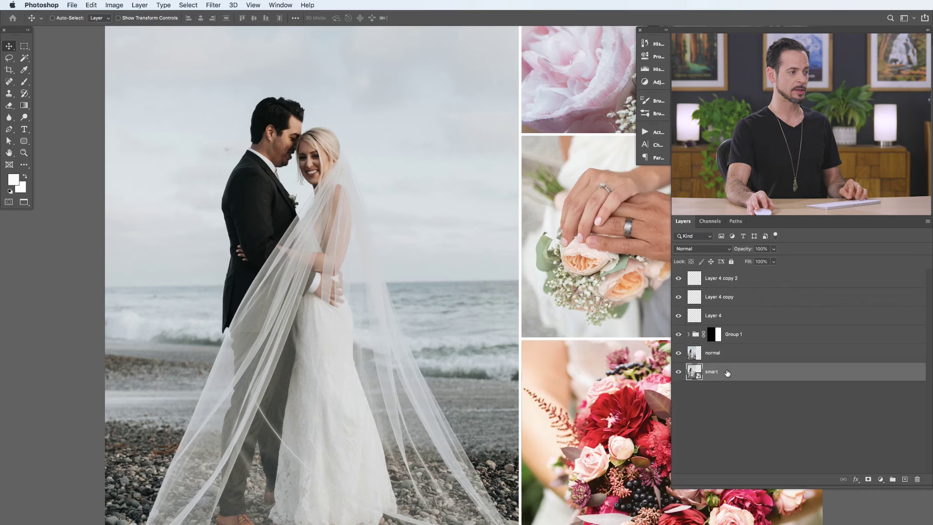
{"action": "left_click", "coordinate": [722, 356]}
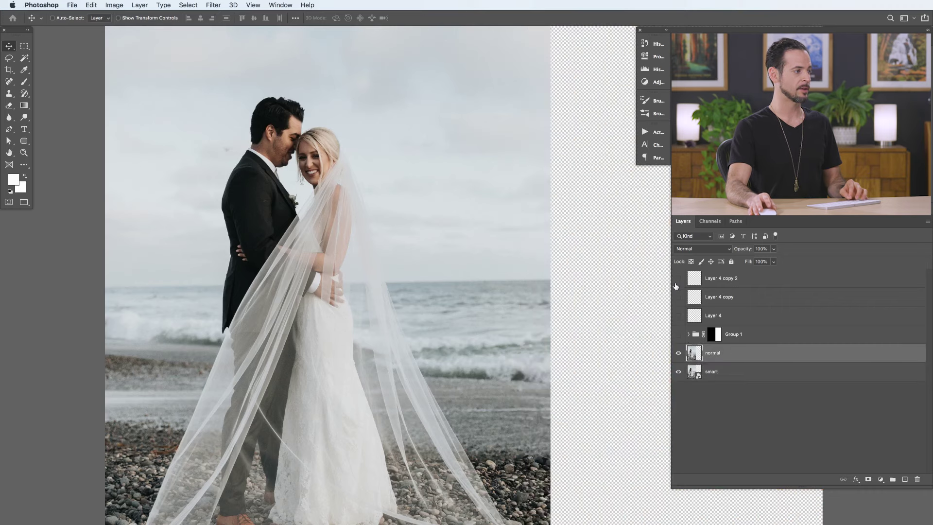
{"action": "scroll", "coordinate": [524, 340], "scroll_direction": "left", "scroll_amount": 3}
{"action": "scroll", "coordinate": [486, 342], "scroll_direction": "down", "scroll_amount": 3}
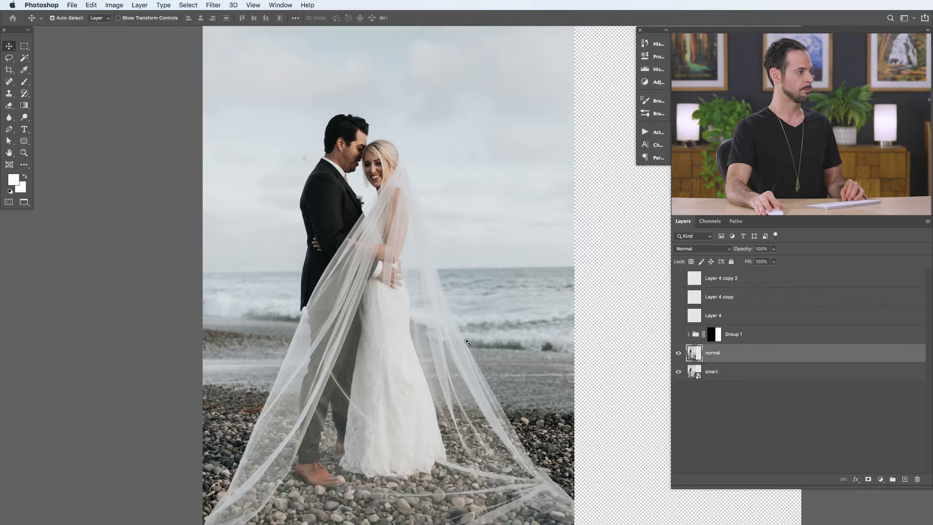
{"action": "scroll", "coordinate": [445, 343], "scroll_direction": "right", "scroll_amount": 1}
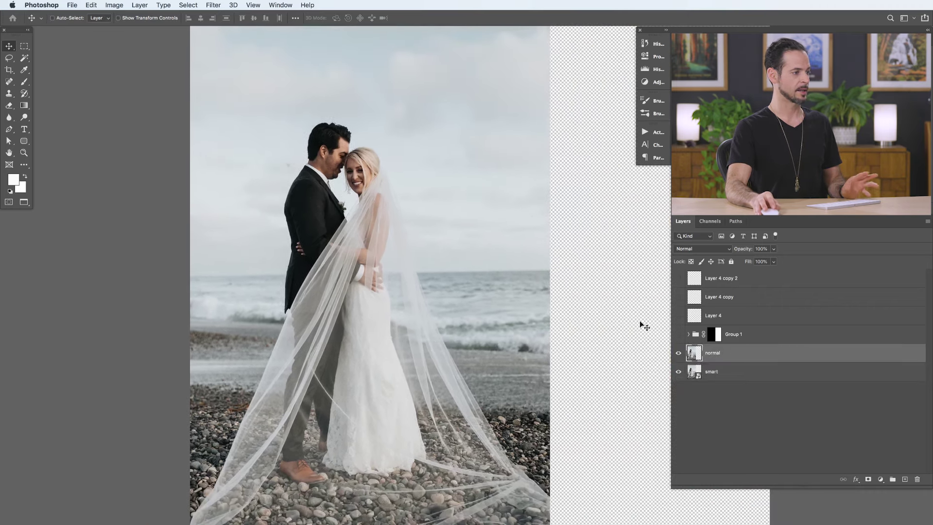
{"action": "left_click", "coordinate": [722, 372]}
{"action": "left_click", "coordinate": [724, 356]}
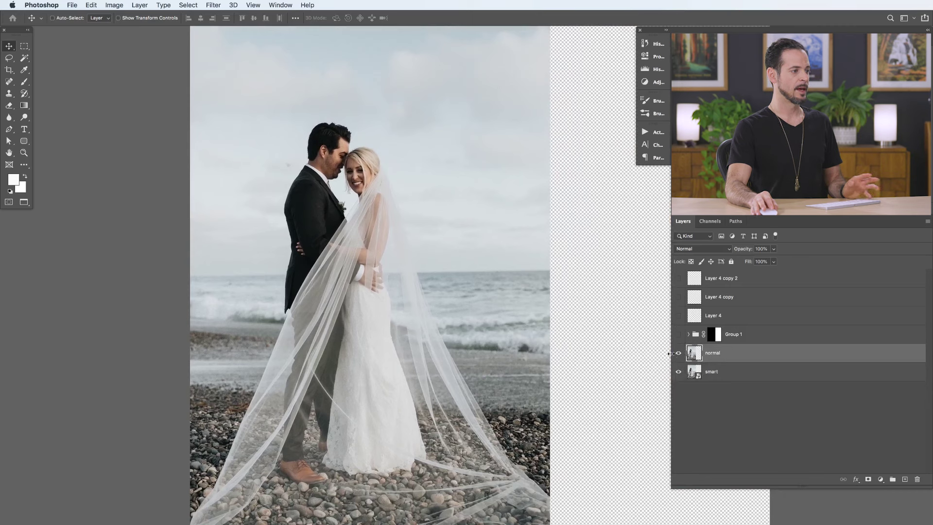
- Hide the normal layer and apply Unsharp Mask to the smart layer with amount 256%, radius 11.0 pixels and threshold 0
{"action": "left_click", "coordinate": [729, 372]}
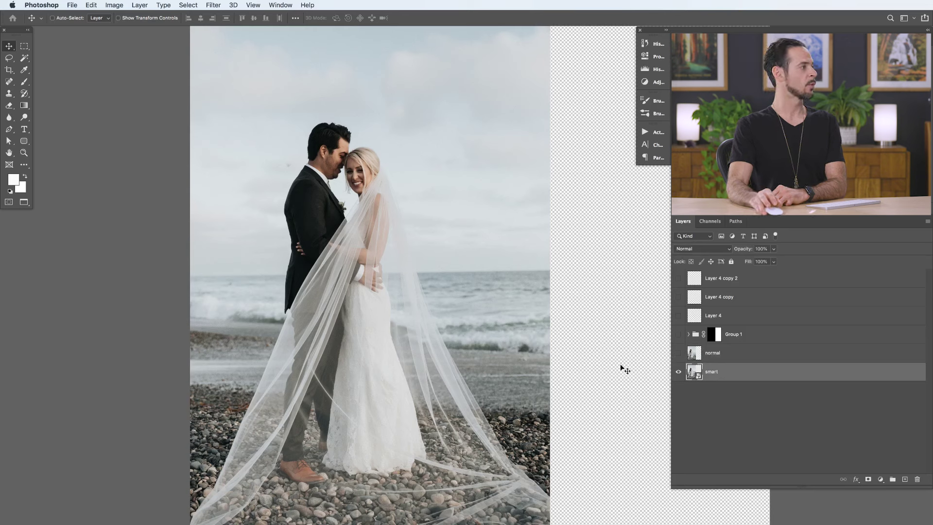
{"action": "left_click", "coordinate": [213, 7]}
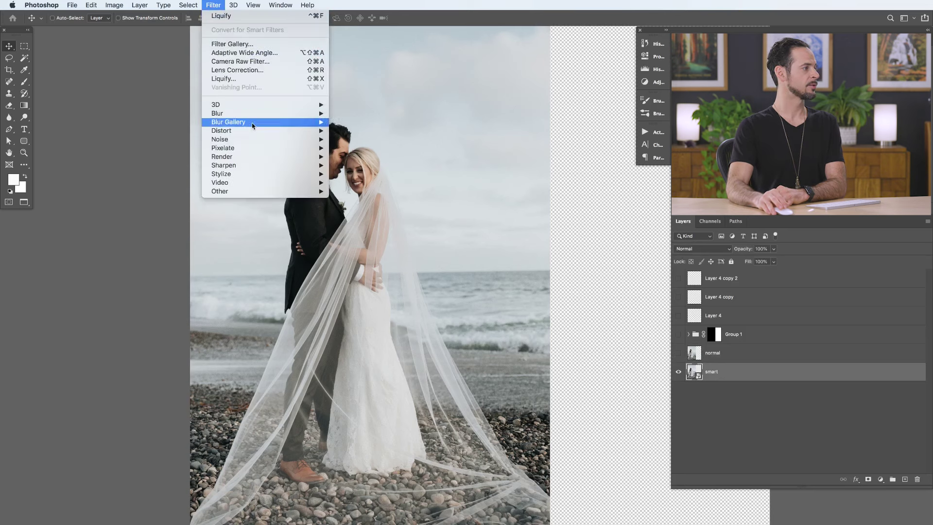
{"action": "mouse_move", "coordinate": [263, 166]}
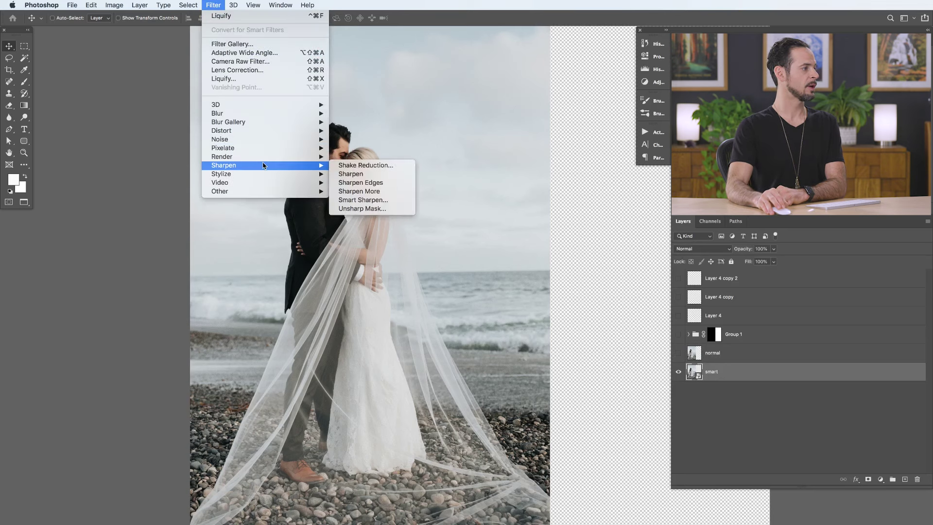
{"action": "left_click", "coordinate": [362, 208]}
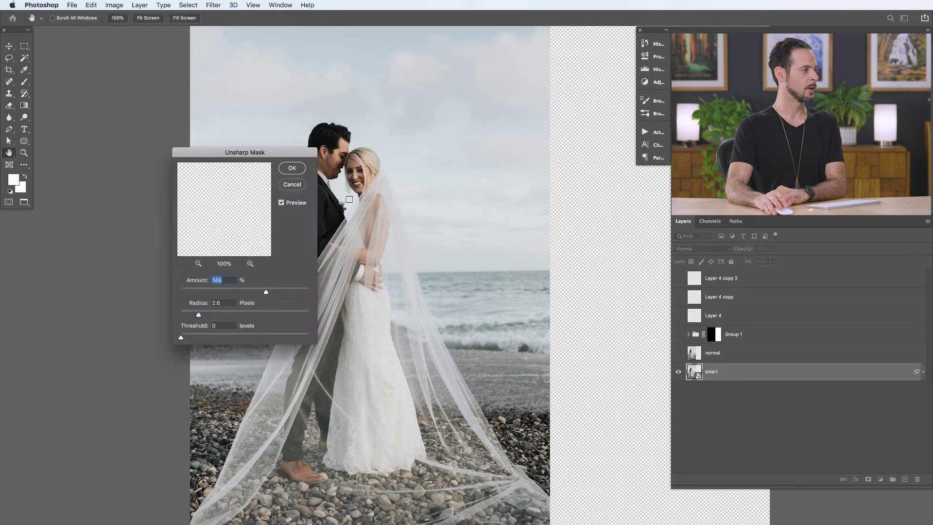
{"action": "left_click_drag", "start_coordinate": [252, 153], "coordinate": [530, 169]}
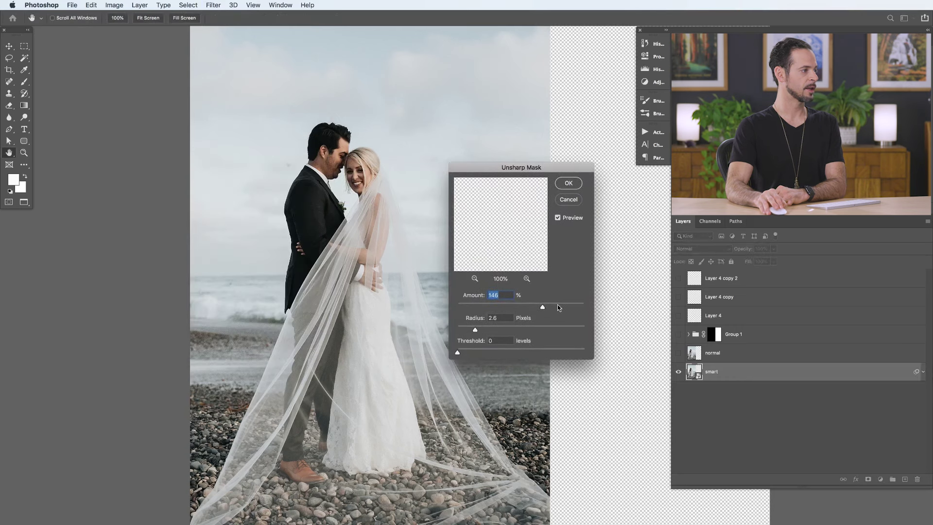
{"action": "left_click", "coordinate": [495, 330]}
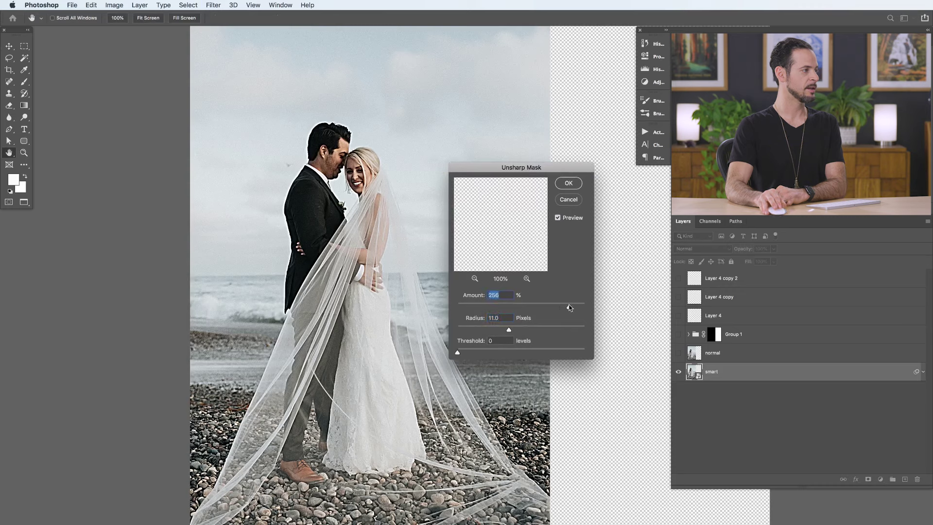
{"action": "left_click", "coordinate": [569, 183]}
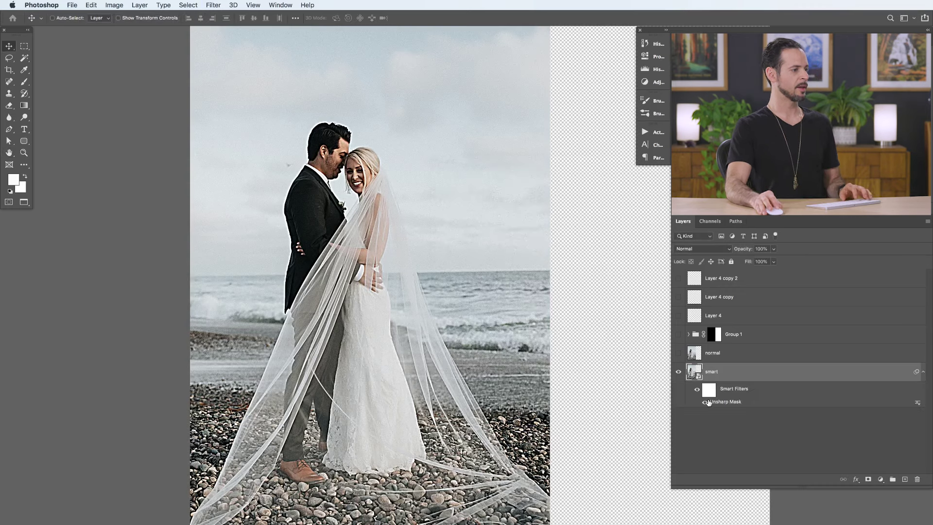
- Show the normal layer and apply Unsharp Mask to it with amount 256%, radius 11.0 pixels and threshold 0
{"action": "left_click", "coordinate": [679, 353]}
{"action": "left_click", "coordinate": [734, 357]}
{"action": "left_click", "coordinate": [205, 4]}
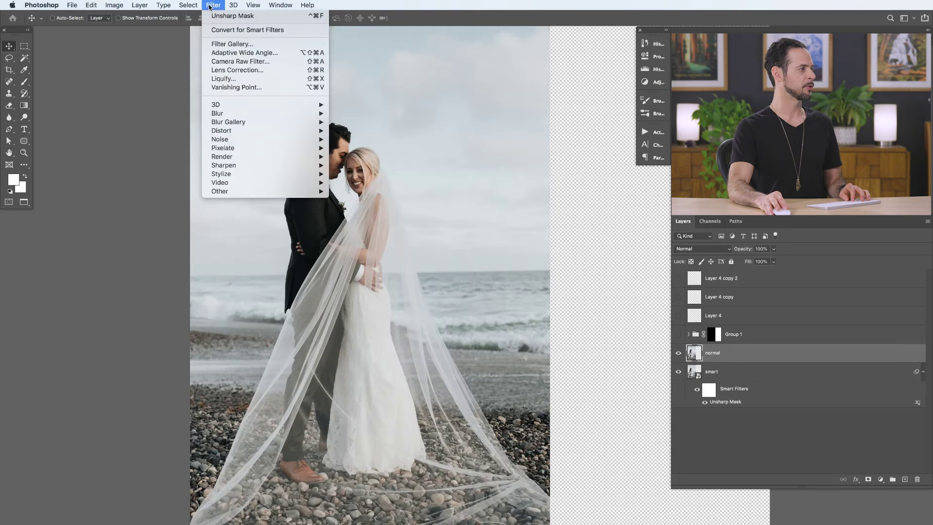
{"action": "mouse_move", "coordinate": [247, 176]}
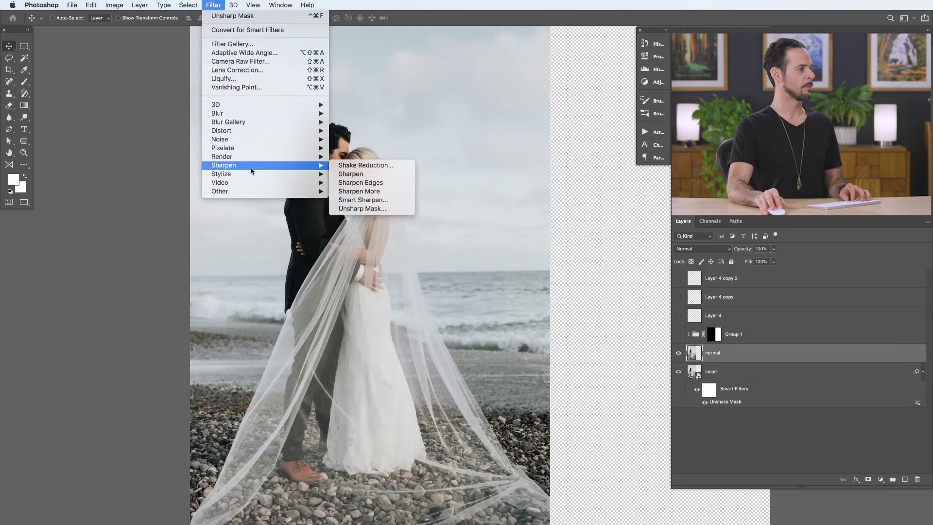
{"action": "left_click", "coordinate": [374, 208]}
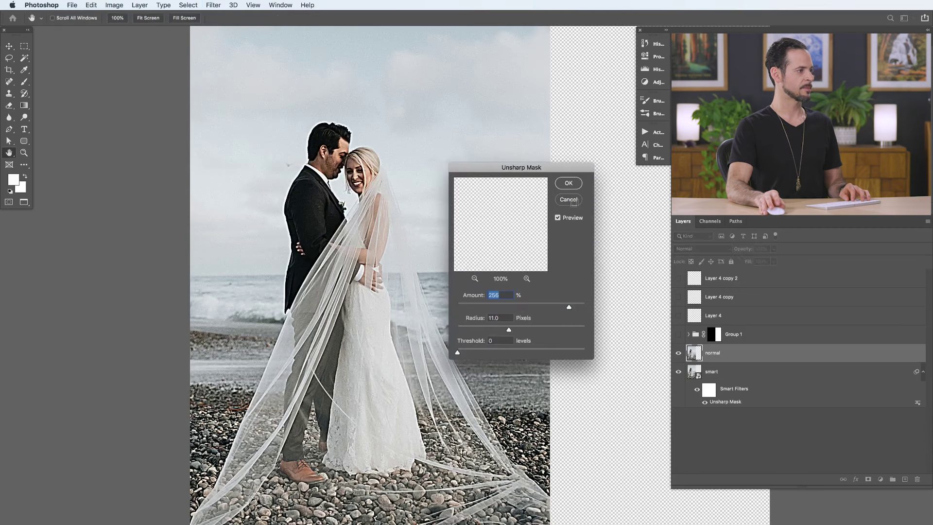
{"action": "left_click", "coordinate": [569, 183]}
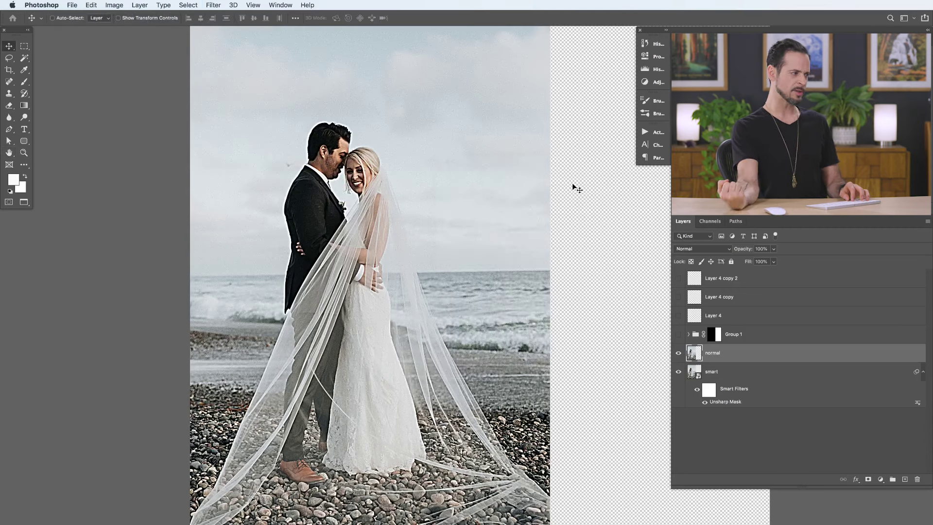